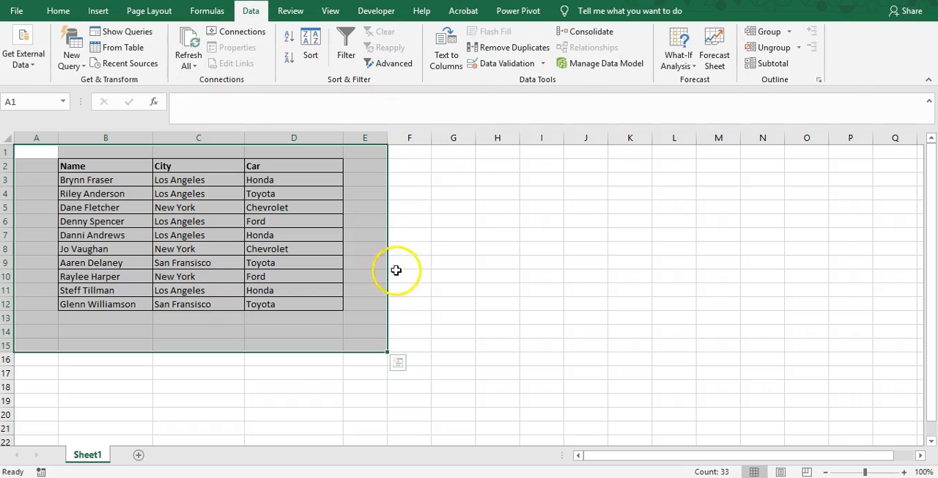
Step: Examine the extent of the table in B2:D12 and its Name, City and Car headers
{"action": "left_click", "coordinate": [314, 293]}
{"action": "left_click", "coordinate": [264, 183]}
{"action": "left_click", "coordinate": [156, 178]}
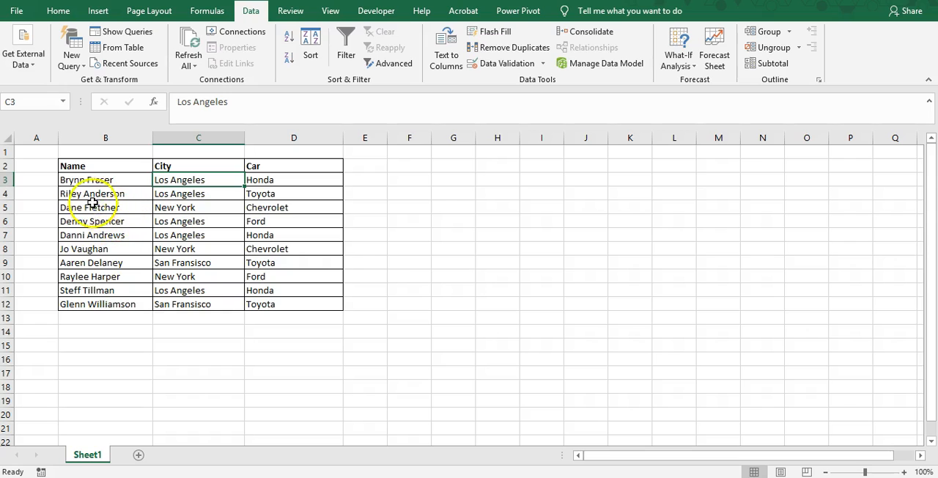
{"action": "left_click_drag", "start_coordinate": [98, 167], "coordinate": [325, 299]}
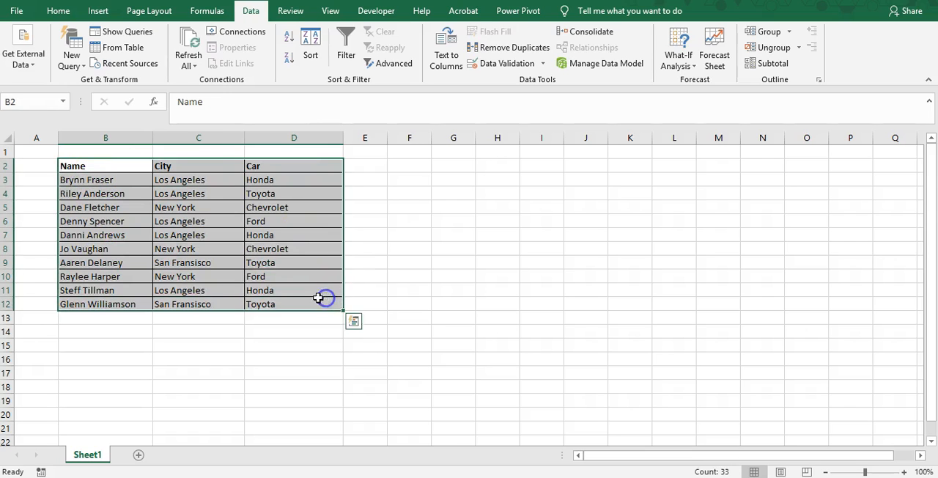
{"action": "left_click", "coordinate": [96, 166]}
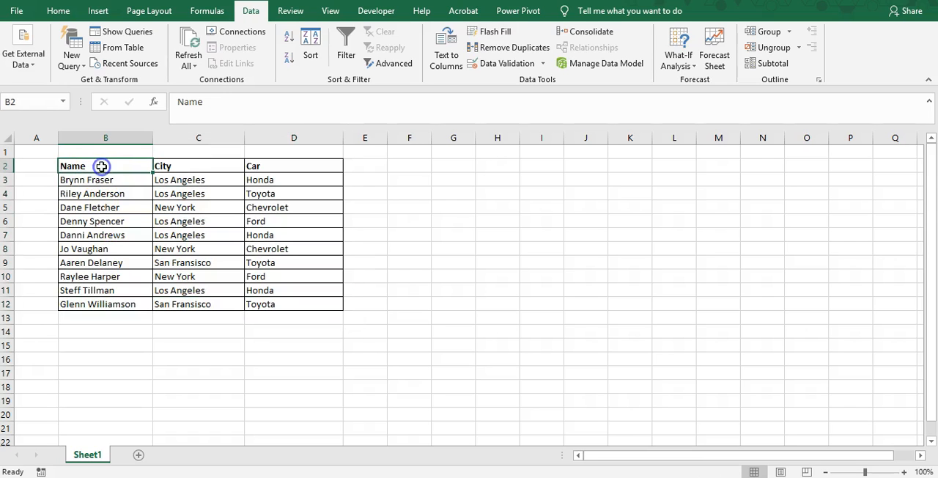
{"action": "left_click", "coordinate": [176, 166]}
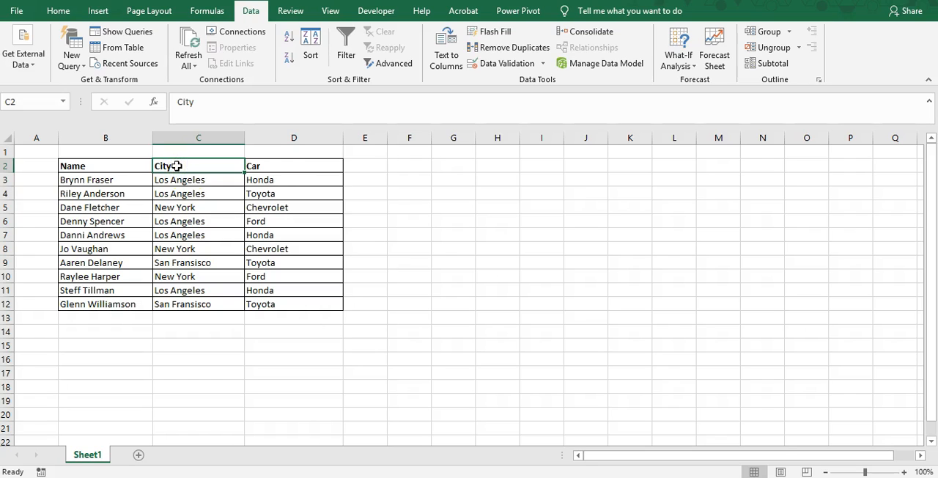
{"action": "left_click", "coordinate": [275, 164]}
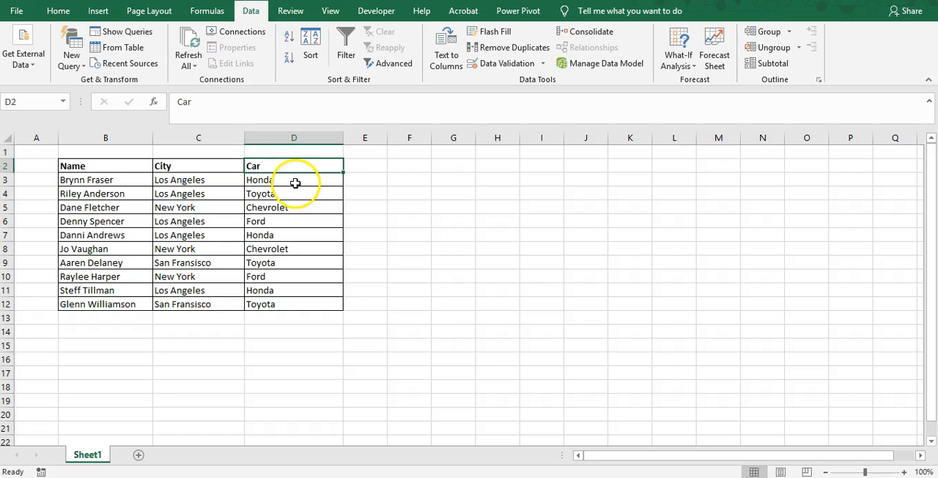
{"action": "left_click", "coordinate": [399, 244]}
Step: Review the individual records in the table's Name, City and Car columns, down to row 12
{"action": "left_click", "coordinate": [300, 250]}
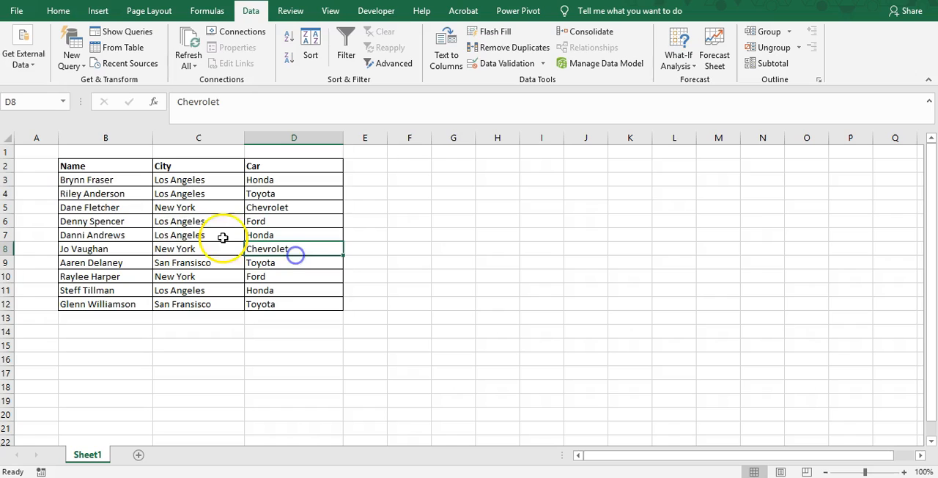
{"action": "left_click", "coordinate": [92, 192]}
{"action": "left_click", "coordinate": [93, 207]}
{"action": "left_click", "coordinate": [122, 289]}
{"action": "left_click", "coordinate": [121, 304]}
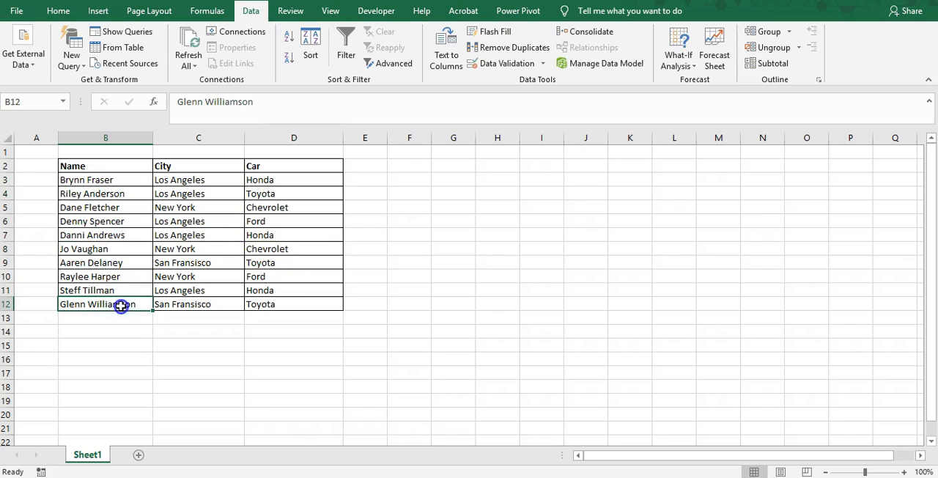
{"action": "left_click", "coordinate": [105, 194]}
{"action": "left_click", "coordinate": [102, 181]}
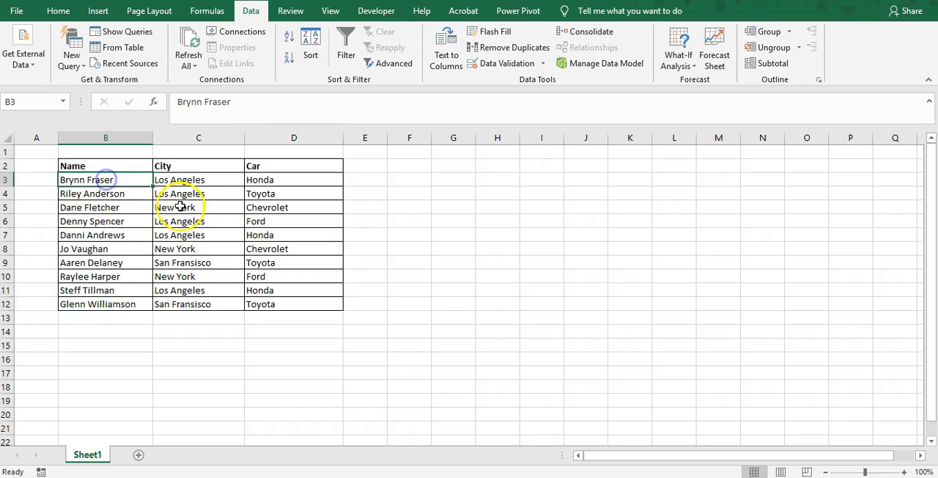
{"action": "left_click", "coordinate": [199, 207]}
{"action": "left_click", "coordinate": [209, 190]}
{"action": "left_click", "coordinate": [286, 194]}
{"action": "left_click", "coordinate": [301, 244]}
{"action": "left_click", "coordinate": [301, 274]}
{"action": "left_click", "coordinate": [303, 302]}
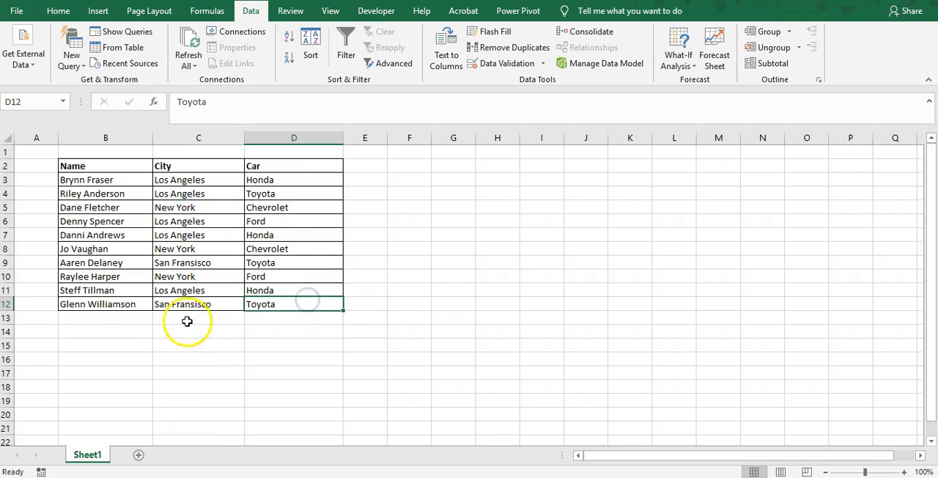
{"action": "left_click", "coordinate": [101, 220]}
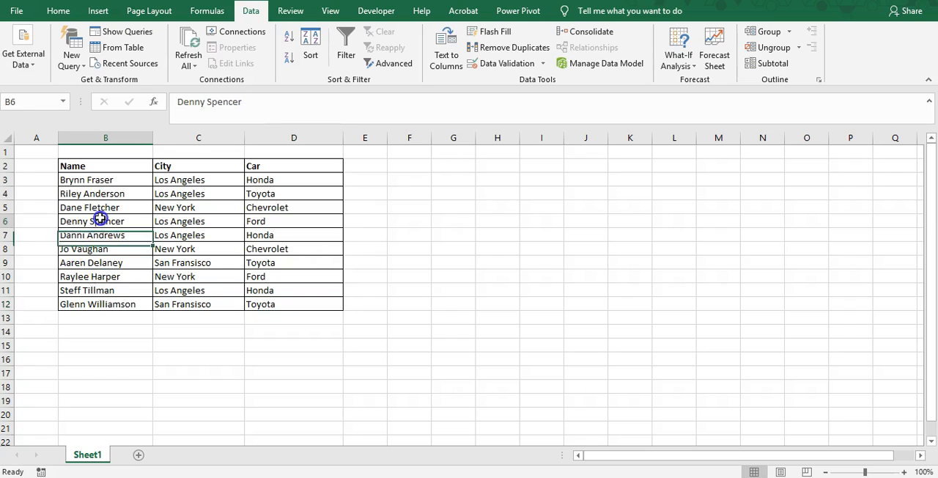
{"action": "left_click", "coordinate": [297, 304]}
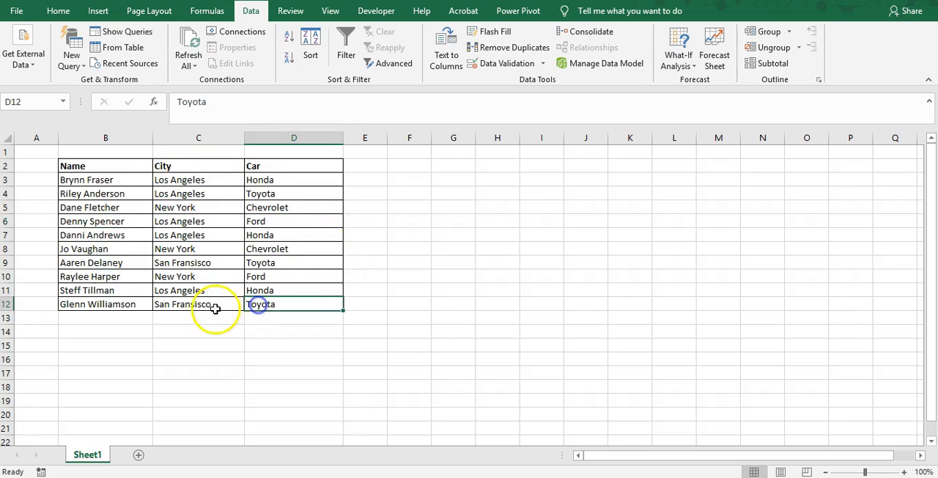
{"action": "left_click", "coordinate": [154, 313]}
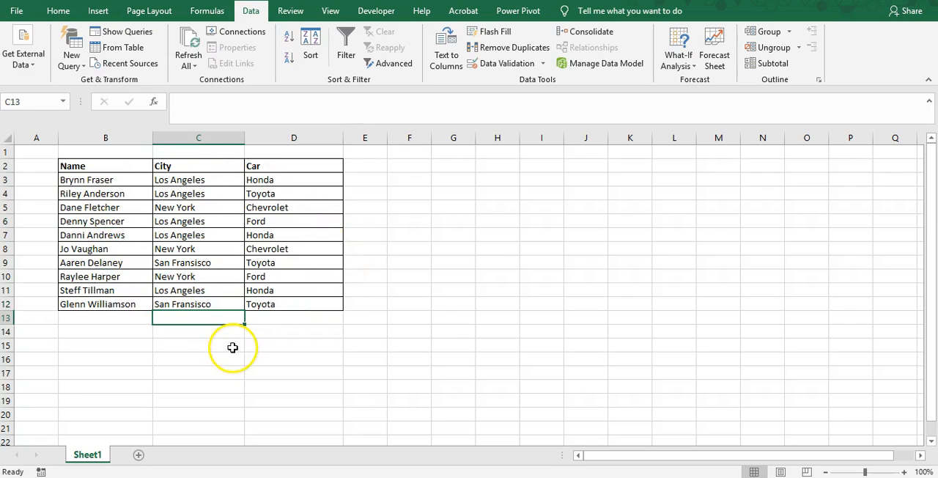
Step: Examine the Advanced Filter choices for filtering in place and copying to another location, and dismiss the dialog without filtering
{"action": "left_click", "coordinate": [394, 64]}
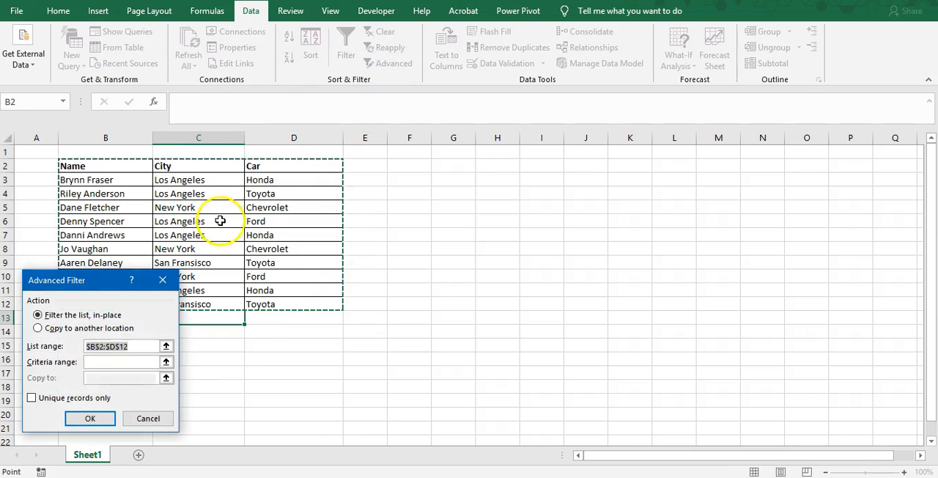
{"action": "left_click_drag", "start_coordinate": [103, 284], "coordinate": [370, 216]}
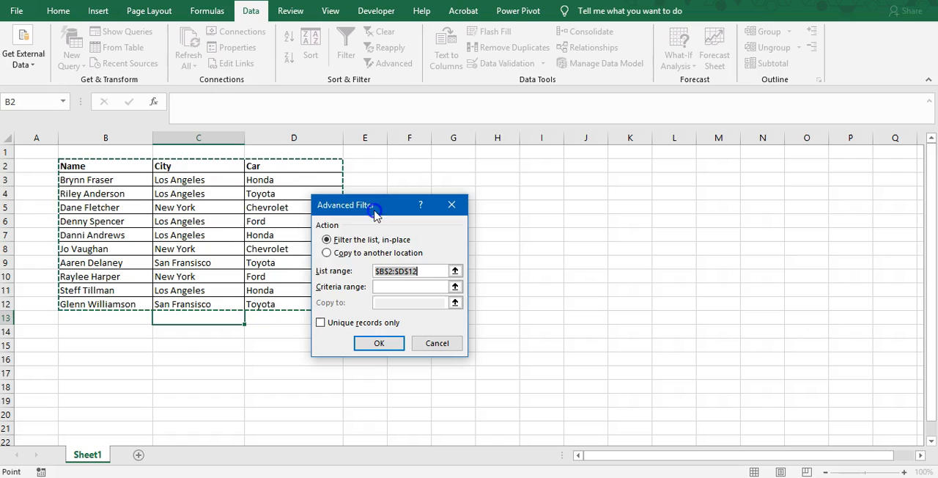
{"action": "left_click", "coordinate": [375, 252]}
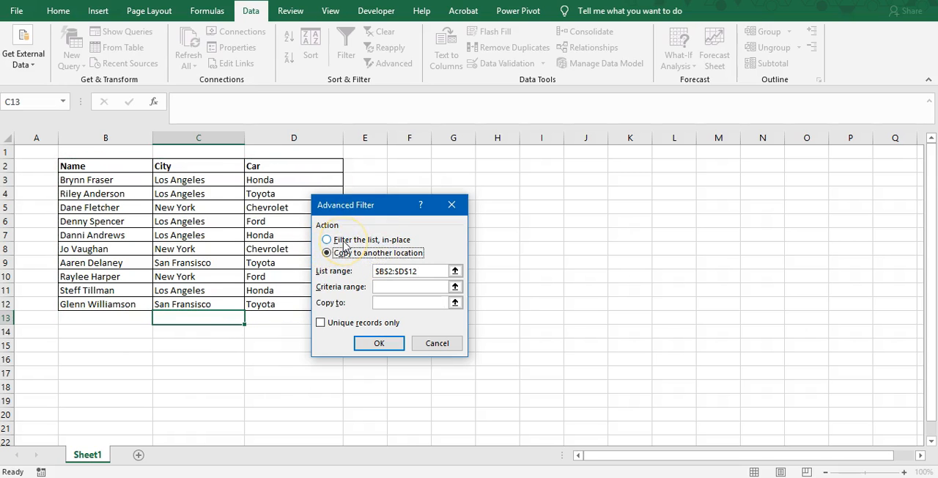
{"action": "left_click", "coordinate": [351, 255]}
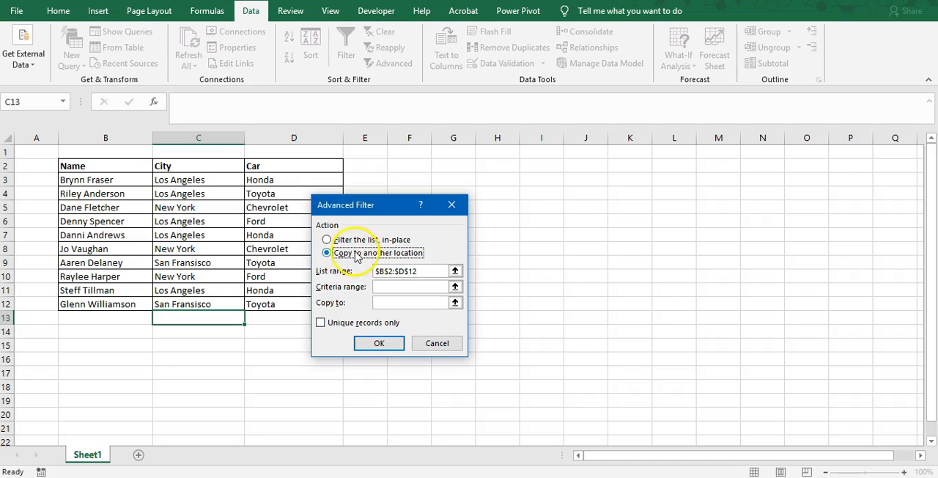
{"action": "left_click", "coordinate": [350, 239]}
{"action": "left_click", "coordinate": [356, 253]}
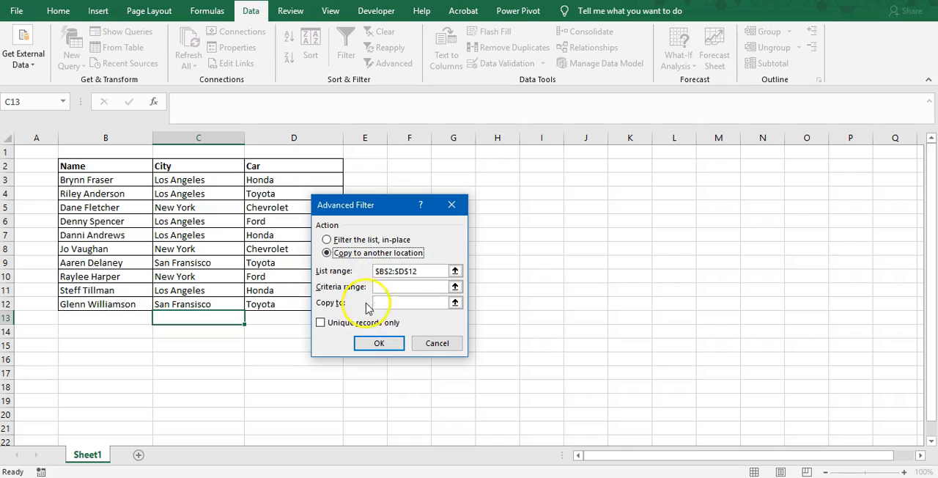
{"action": "left_click", "coordinate": [423, 345]}
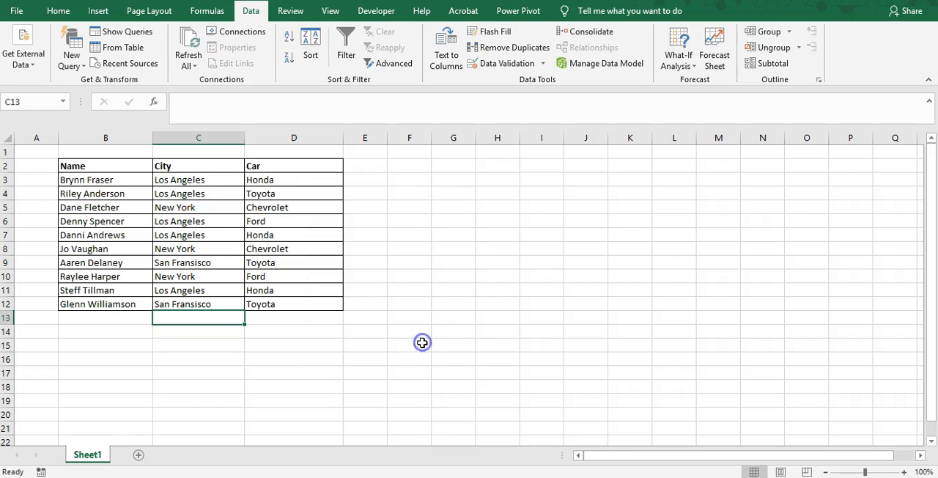
Step: Compare the City and Car columns as possible criteria for splitting the table
{"action": "left_click", "coordinate": [324, 275]}
{"action": "left_click", "coordinate": [276, 220]}
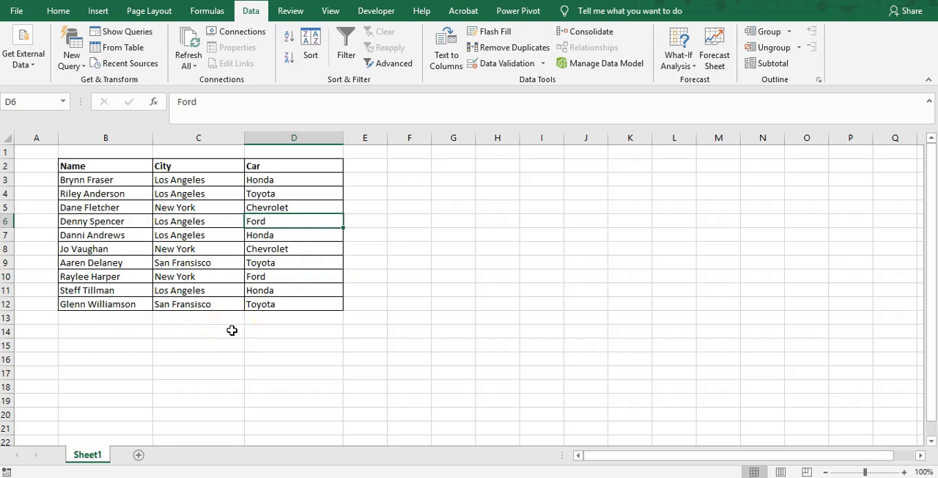
{"action": "left_click_drag", "start_coordinate": [98, 172], "coordinate": [210, 217]}
{"action": "left_click", "coordinate": [192, 181]}
{"action": "left_click", "coordinate": [193, 168]}
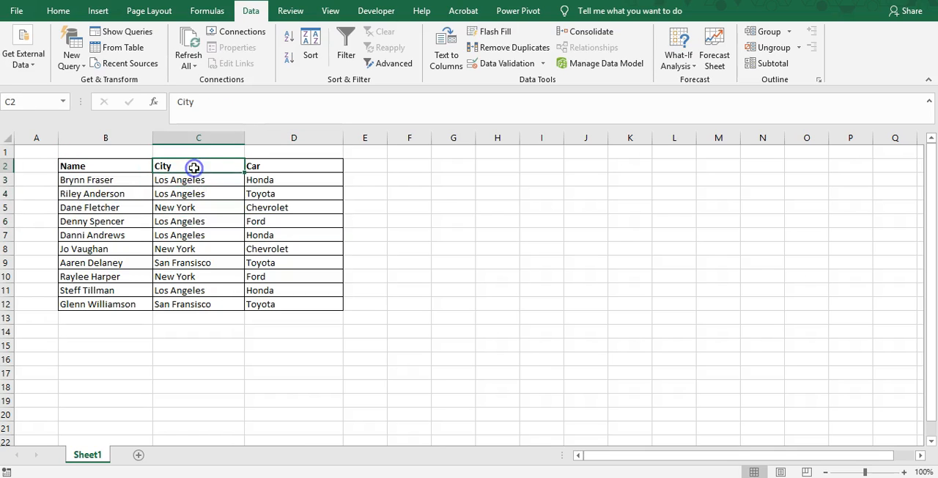
{"action": "left_click", "coordinate": [189, 183]}
{"action": "left_click", "coordinate": [216, 167]}
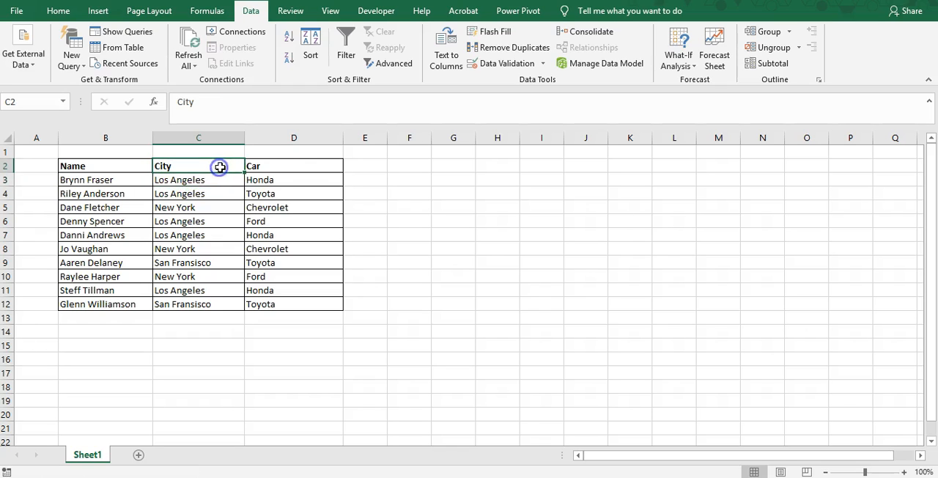
{"action": "left_click", "coordinate": [279, 170]}
{"action": "left_click", "coordinate": [175, 168]}
{"action": "left_click", "coordinate": [266, 173]}
{"action": "left_click", "coordinate": [268, 182]}
{"action": "left_click", "coordinate": [202, 180]}
{"action": "left_click", "coordinate": [203, 168]}
{"action": "left_click", "coordinate": [205, 193]}
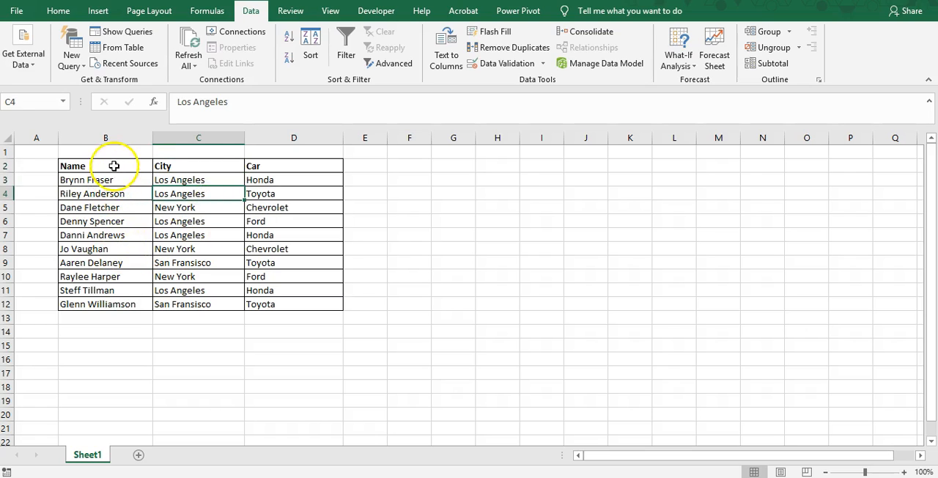
Step: Review the entries in the Name column and the upper rows of the table
{"action": "left_click_drag", "start_coordinate": [118, 164], "coordinate": [117, 188]}
{"action": "left_click", "coordinate": [116, 191]}
{"action": "left_click", "coordinate": [119, 179]}
{"action": "left_click", "coordinate": [116, 220]}
{"action": "left_click", "coordinate": [109, 248]}
{"action": "left_click", "coordinate": [124, 301]}
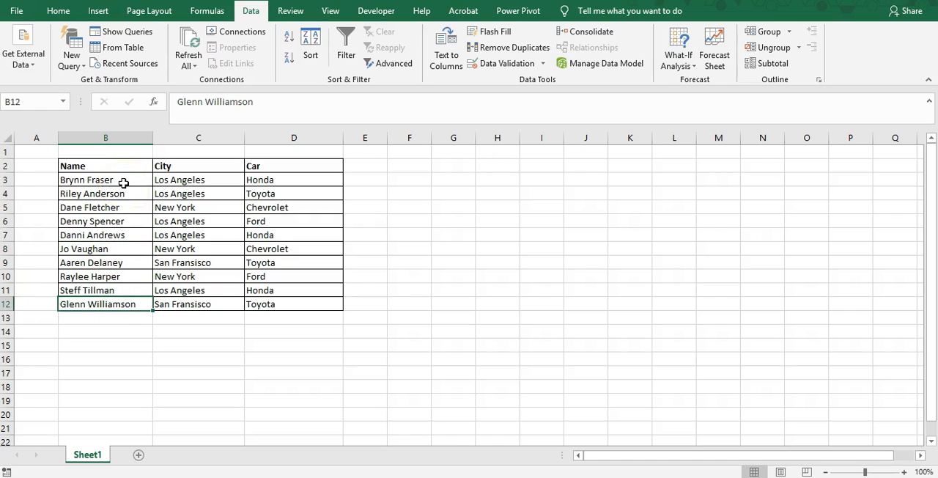
{"action": "left_click_drag", "start_coordinate": [127, 179], "coordinate": [123, 303]}
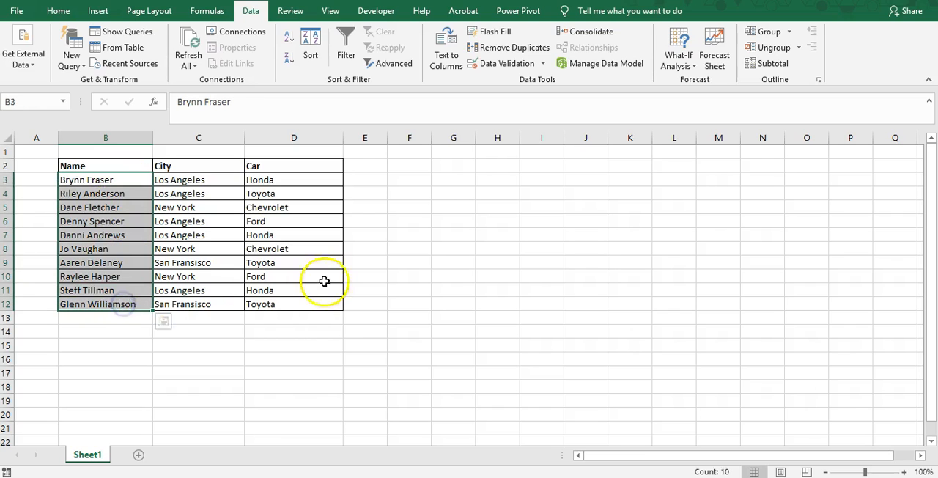
{"action": "left_click", "coordinate": [370, 277]}
{"action": "left_click", "coordinate": [297, 362]}
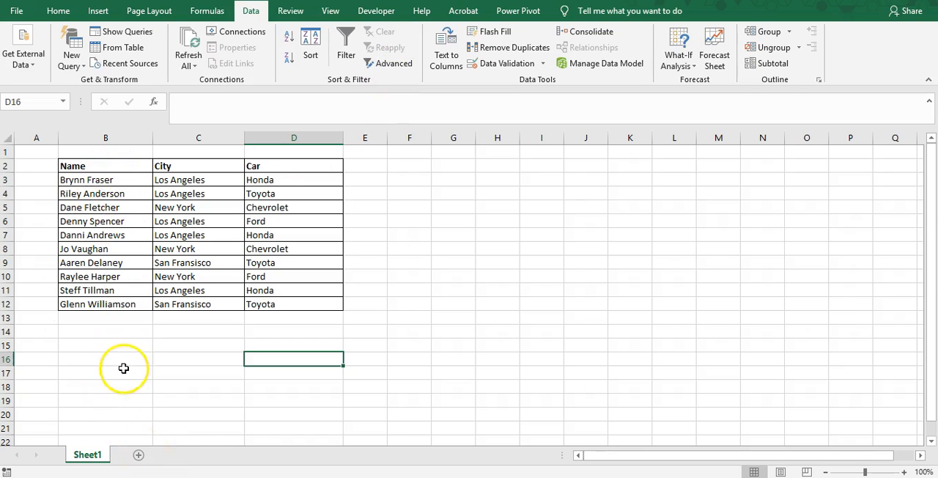
{"action": "left_click_drag", "start_coordinate": [118, 165], "coordinate": [293, 221]}
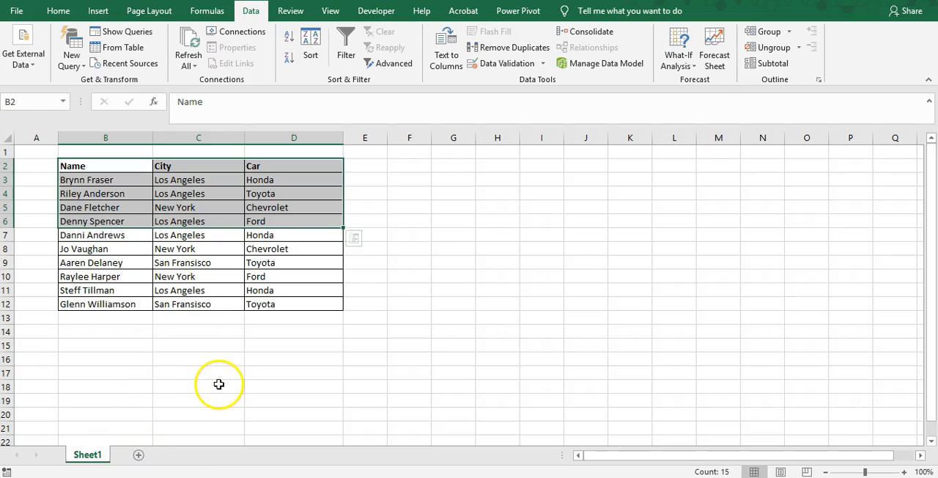
Step: Add a new worksheet after Sheet1 and name it Los Angeles
{"action": "left_click", "coordinate": [139, 455]}
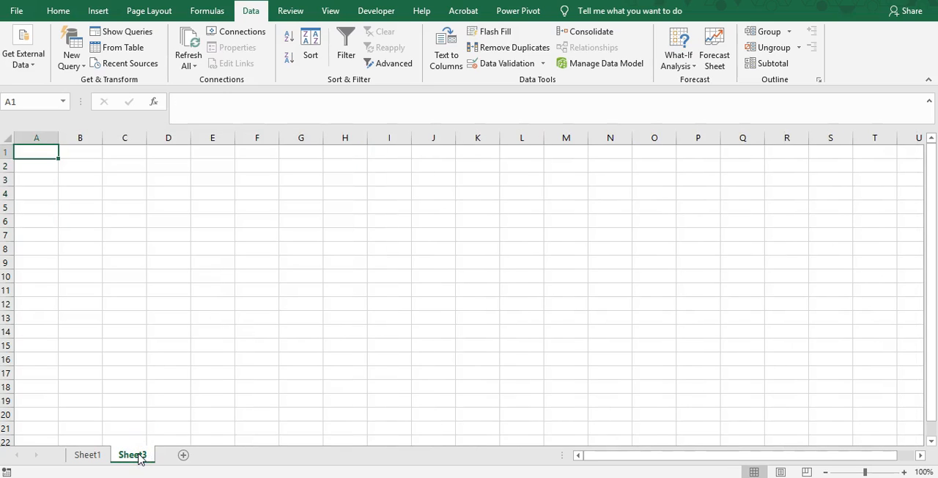
{"action": "double_click", "coordinate": [139, 455]}
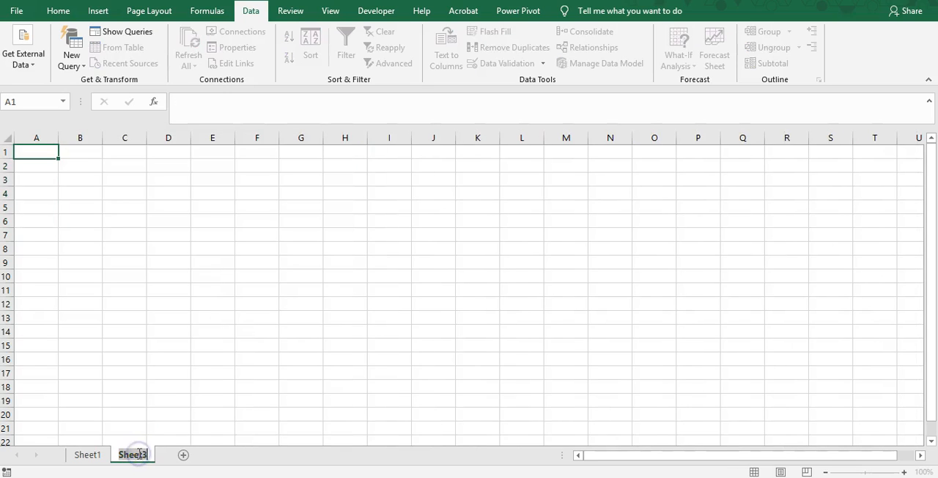
{"action": "type", "text": "Los Angeles"}
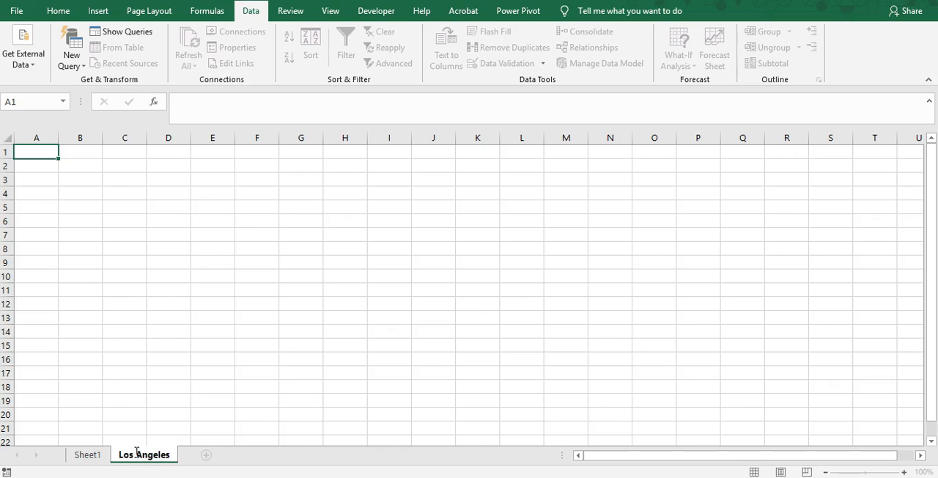
{"action": "key", "text": "Return"}
Step: Add a new worksheet after Los Angeles and name it New York
{"action": "left_click", "coordinate": [208, 456]}
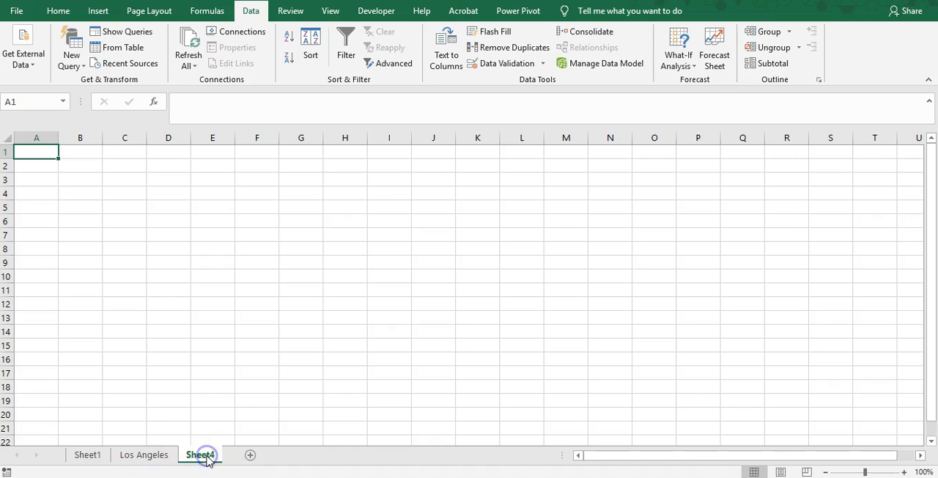
{"action": "double_click", "coordinate": [200, 455]}
{"action": "type", "text": "N"}
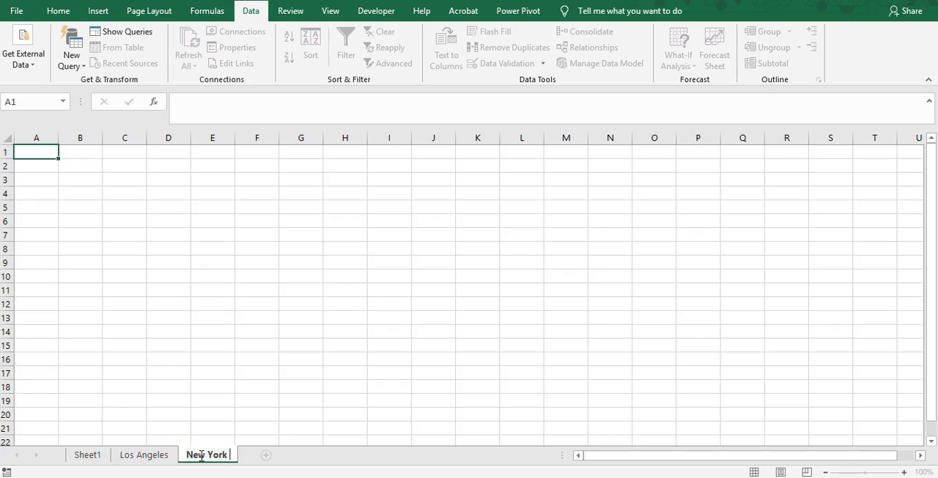
{"action": "type", "text": "ew York"}
{"action": "key", "text": "Return"}
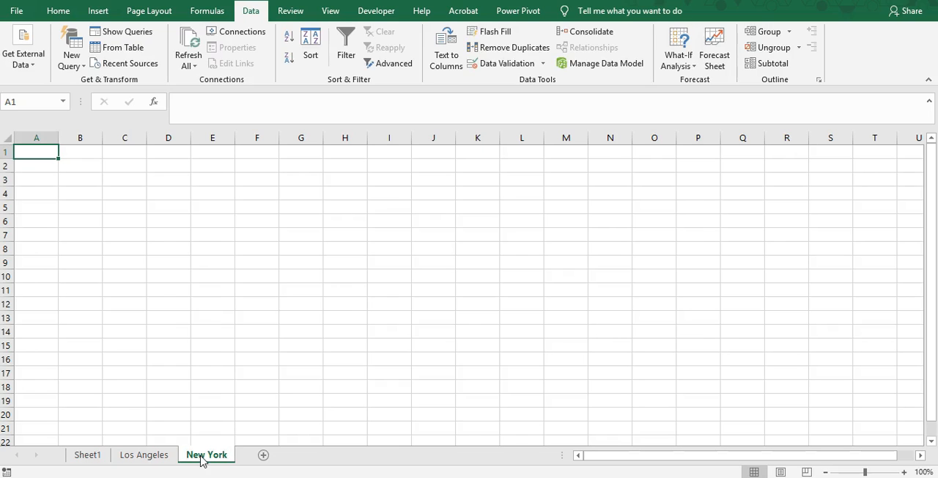
Step: Add a new worksheet after New York and name it Honda
{"action": "left_click", "coordinate": [257, 458]}
{"action": "double_click", "coordinate": [257, 455]}
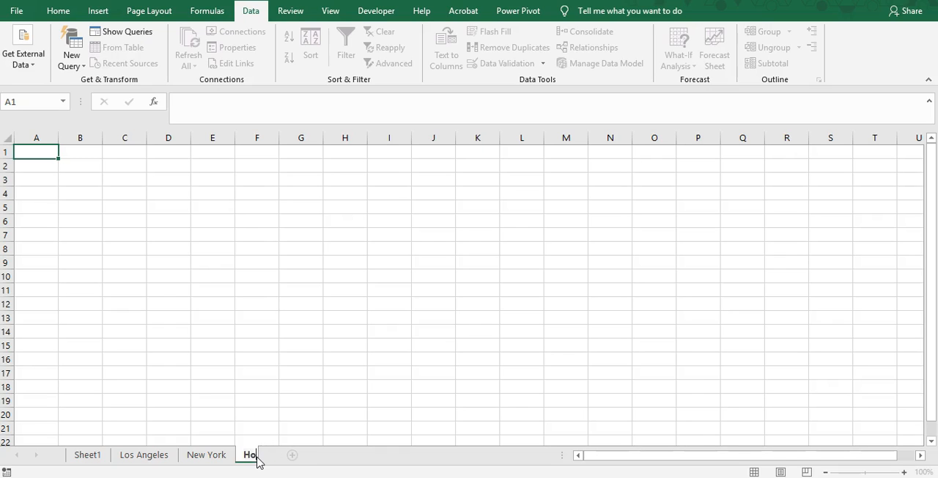
{"action": "type", "text": "Honda"}
{"action": "key", "text": "Return"}
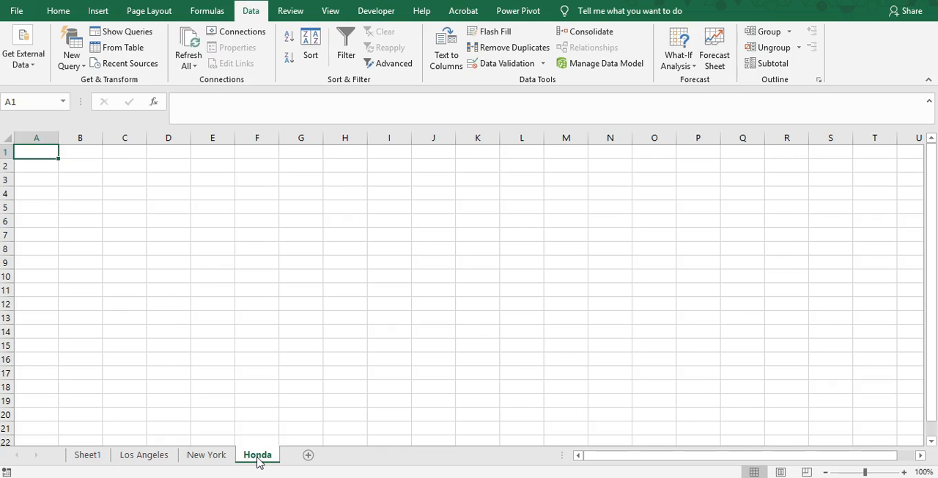
Step: Add a new worksheet after Honda and name it Toyota
{"action": "left_click", "coordinate": [307, 455]}
{"action": "double_click", "coordinate": [305, 455]}
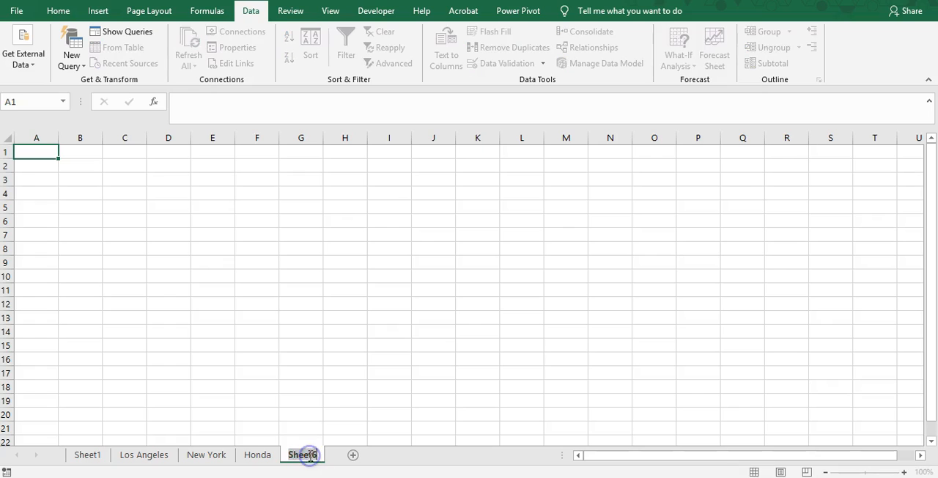
{"action": "type", "text": "T"}
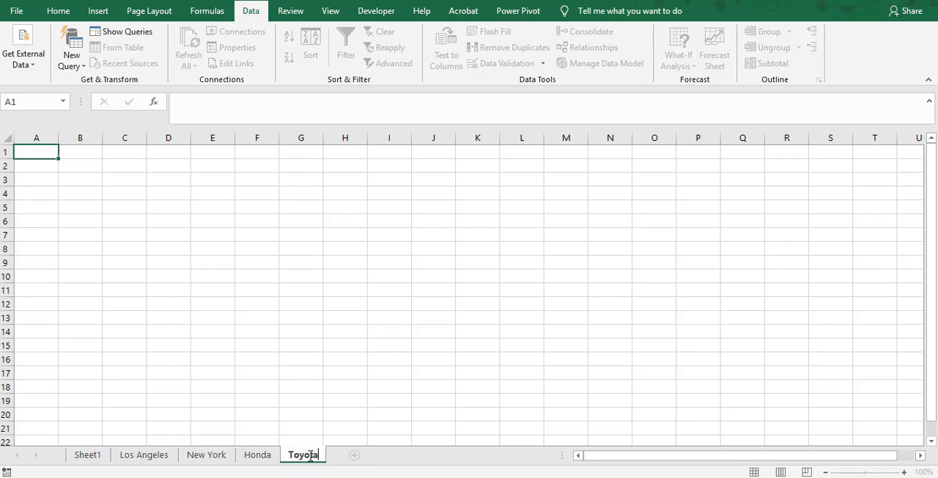
{"action": "type", "text": "oyota"}
{"action": "key", "text": "Return"}
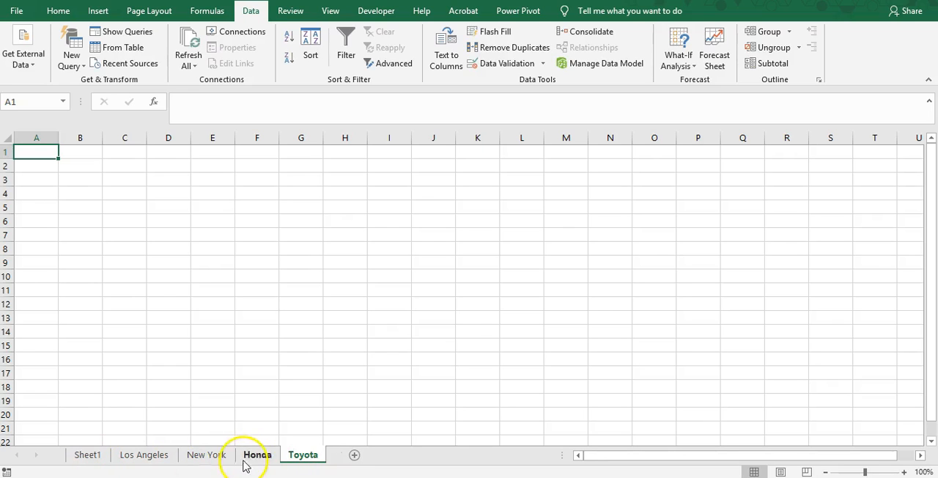
Step: Add a new worksheet between New York and Honda and name it San Fransisco
{"action": "left_click", "coordinate": [213, 458]}
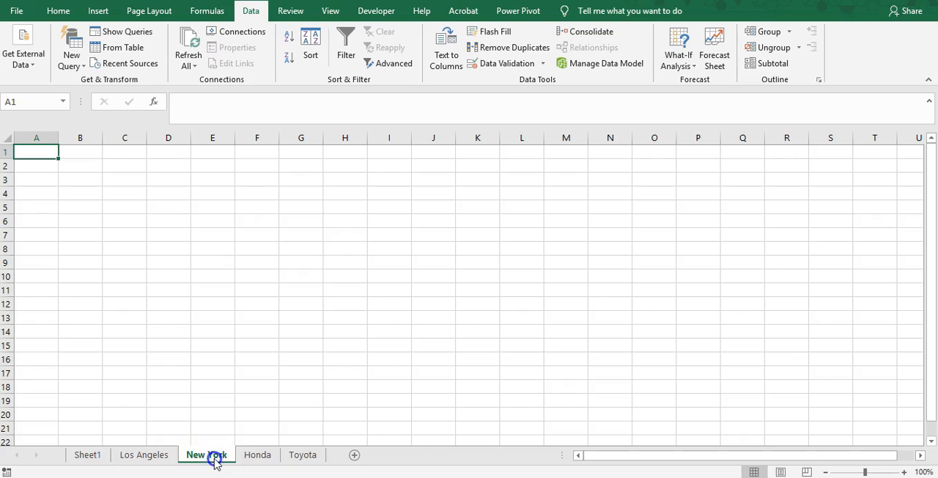
{"action": "left_click", "coordinate": [353, 454]}
{"action": "double_click", "coordinate": [257, 455]}
{"action": "type", "text": "San Fransisco"}
{"action": "key", "text": "Return"}
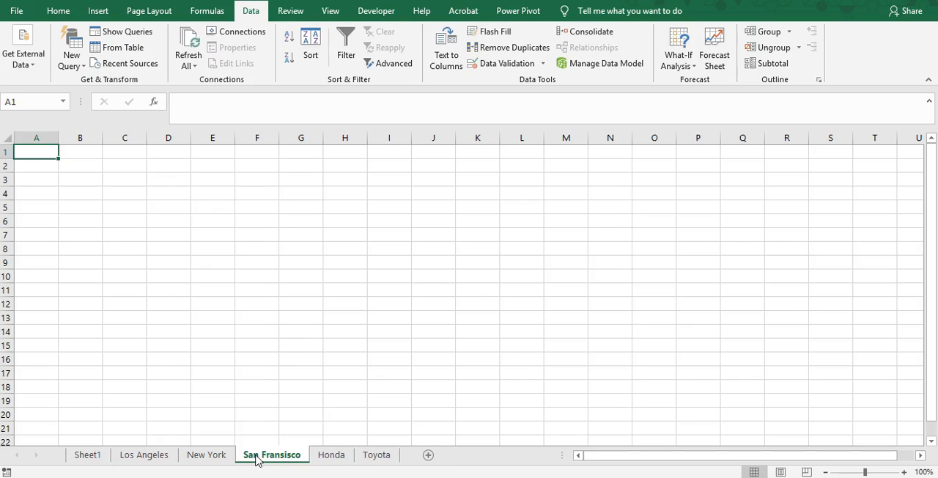
Step: Add a new worksheet after Toyota and name it Chevrolet
{"action": "left_click", "coordinate": [370, 455]}
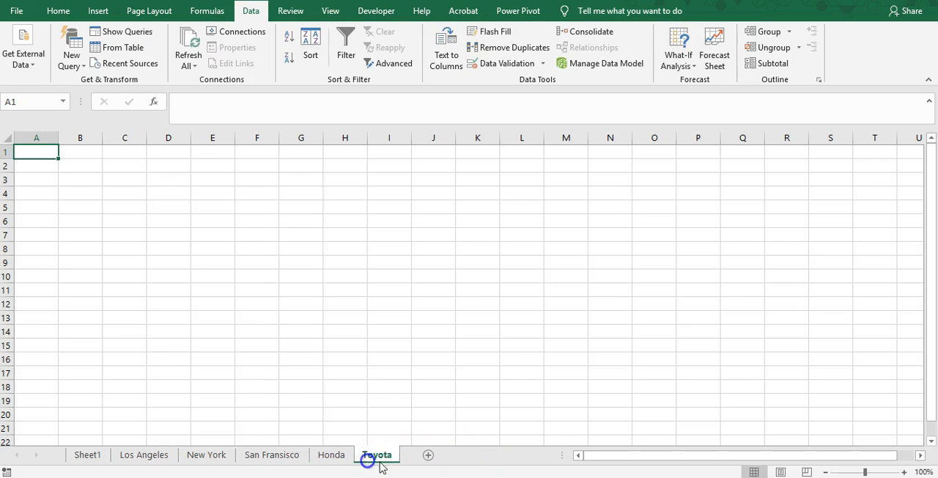
{"action": "left_click", "coordinate": [428, 455]}
{"action": "double_click", "coordinate": [412, 456]}
{"action": "type", "text": "Chevrolet"}
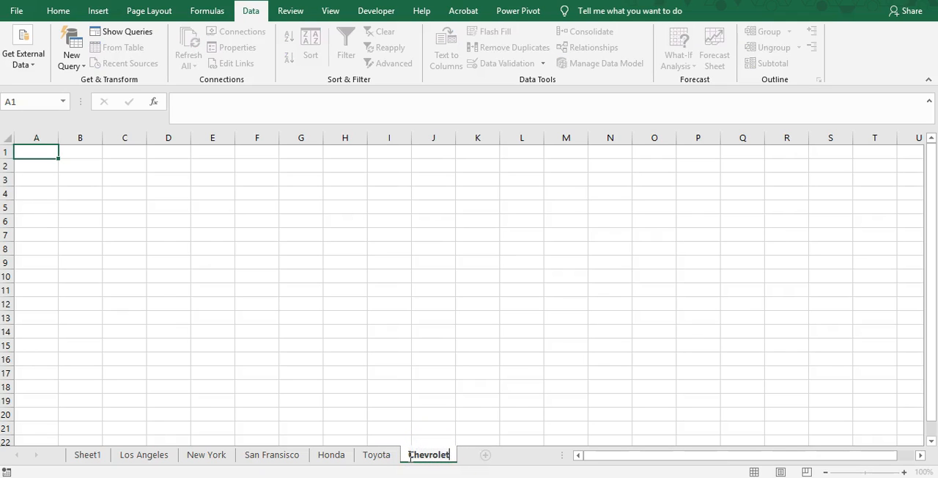
{"action": "key", "text": "Return"}
Step: Add a new worksheet after Chevrolet and name it Ford
{"action": "left_click", "coordinate": [484, 455]}
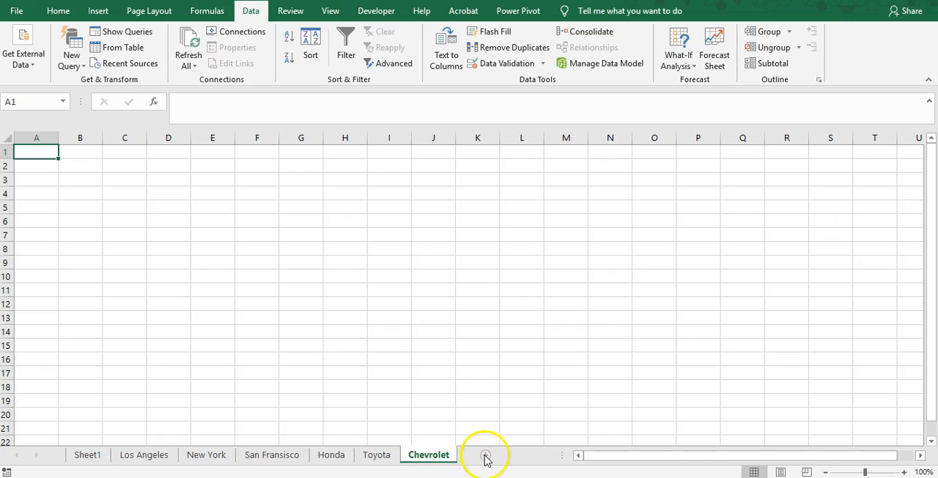
{"action": "double_click", "coordinate": [472, 455]}
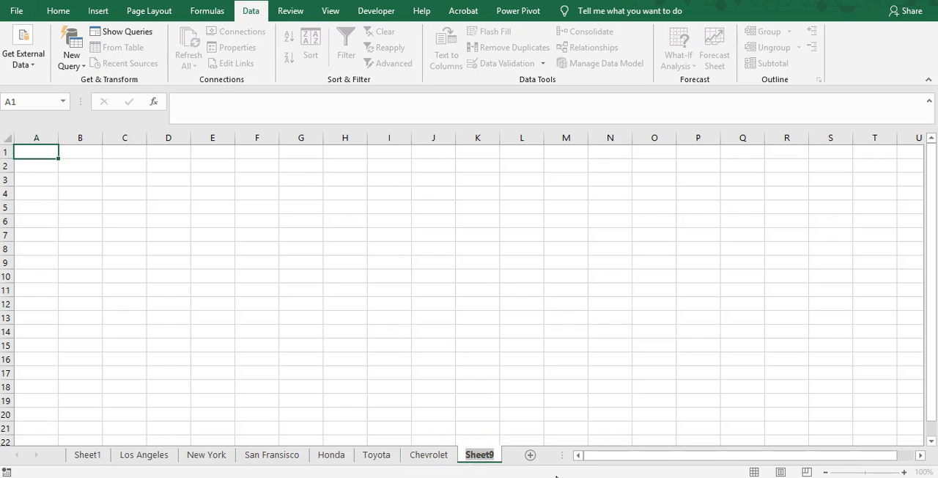
{"action": "type", "text": "Ford"}
{"action": "key", "text": "Return"}
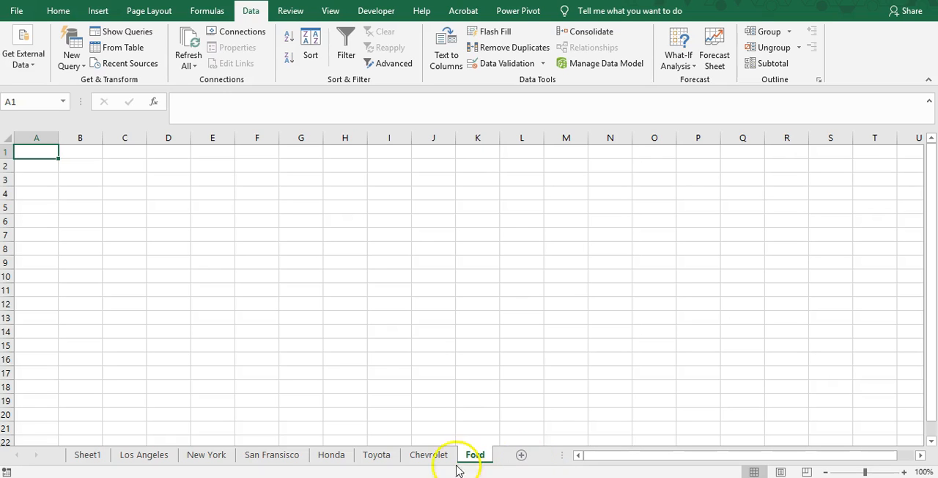
Step: Review the Name and City entries of the Sheet1 table alongside the Los Angeles worksheet
{"action": "left_click", "coordinate": [88, 456]}
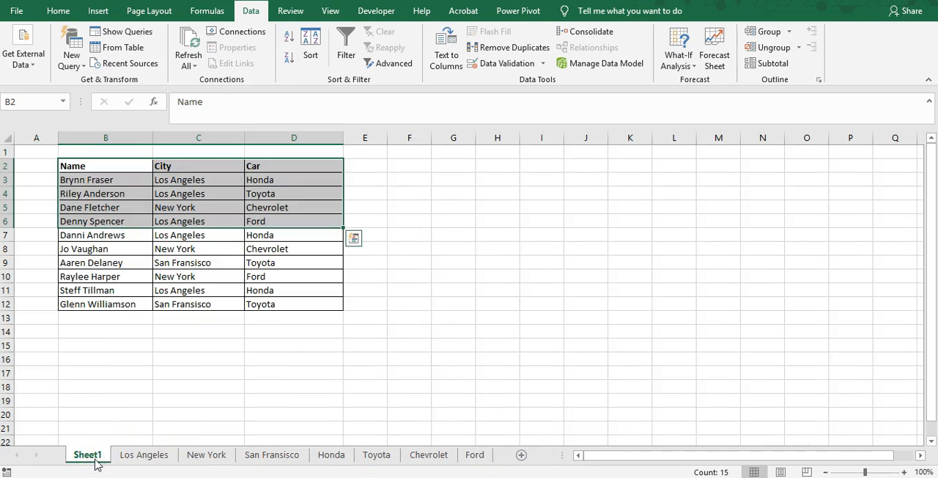
{"action": "left_click", "coordinate": [235, 370]}
{"action": "left_click", "coordinate": [143, 456]}
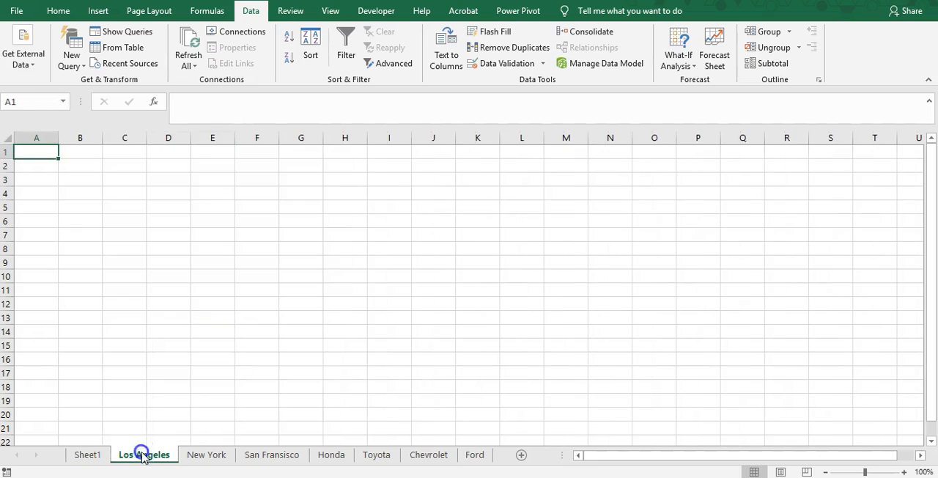
{"action": "left_click", "coordinate": [107, 460]}
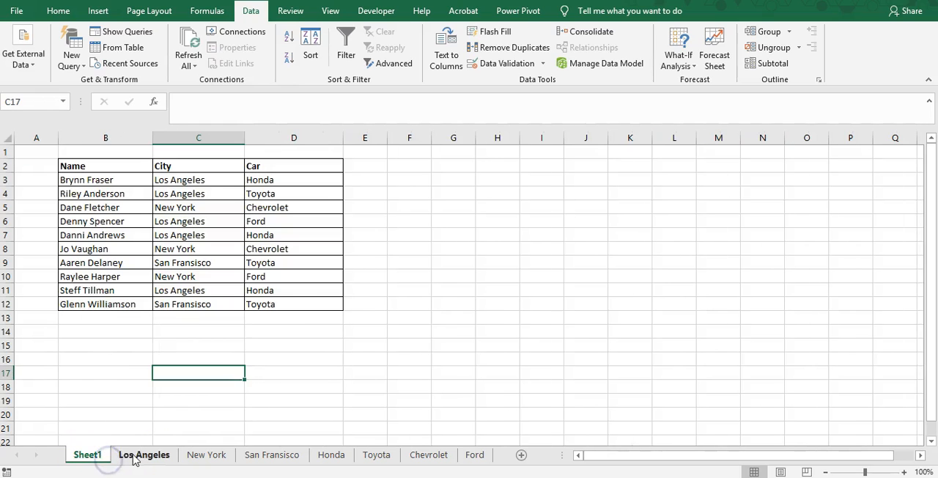
{"action": "left_click_drag", "start_coordinate": [74, 167], "coordinate": [118, 210]}
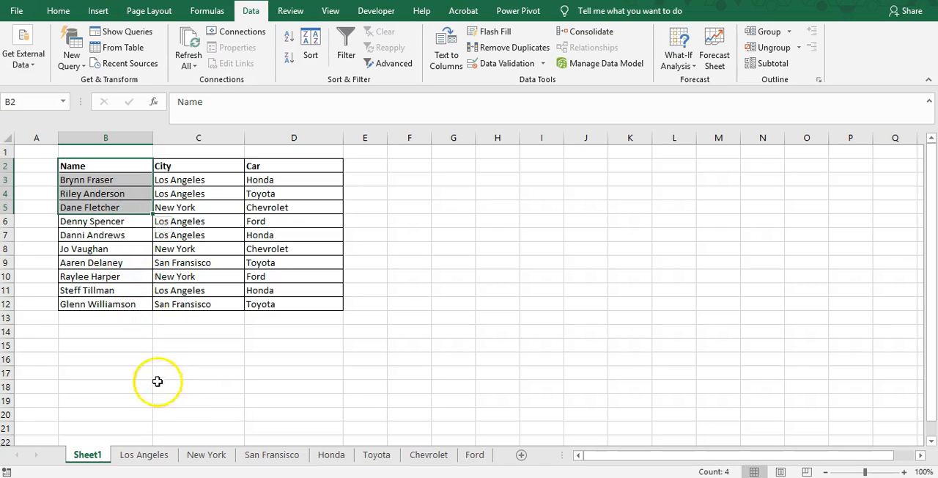
{"action": "left_click", "coordinate": [119, 181]}
{"action": "left_click", "coordinate": [117, 209]}
{"action": "left_click_drag", "start_coordinate": [184, 167], "coordinate": [192, 195]}
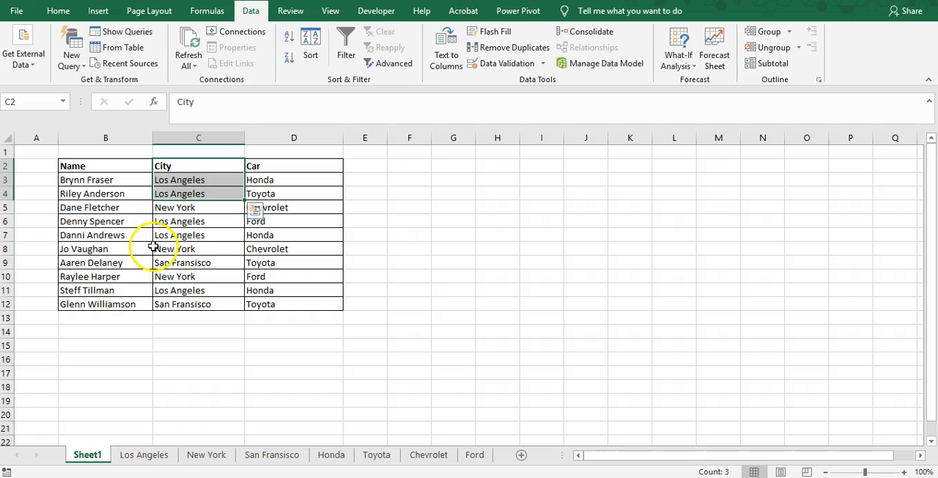
Step: Look through the city worksheets and the Honda, Toyota, Chevrolet and Ford worksheets, comparing them with the Sheet1 table
{"action": "left_click", "coordinate": [144, 454]}
{"action": "left_click", "coordinate": [86, 454]}
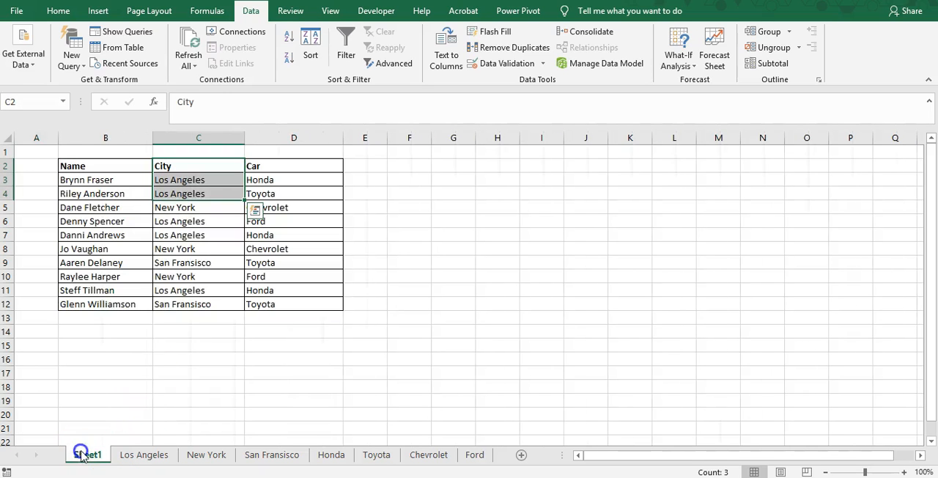
{"action": "left_click", "coordinate": [198, 456]}
{"action": "left_click", "coordinate": [270, 456]}
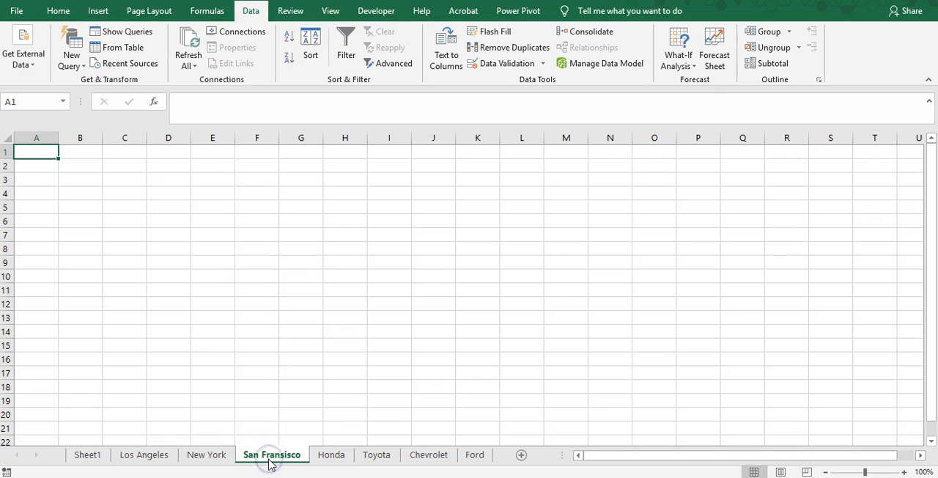
{"action": "left_click", "coordinate": [87, 456]}
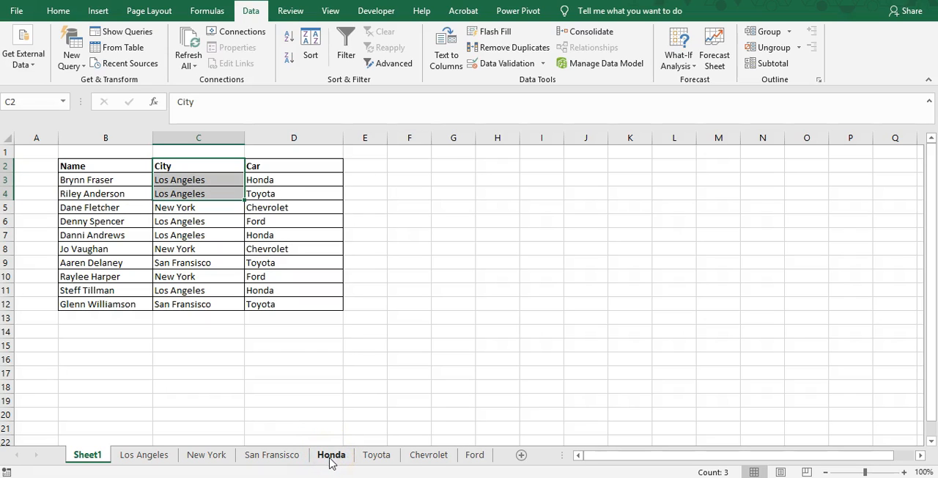
{"action": "left_click", "coordinate": [330, 457]}
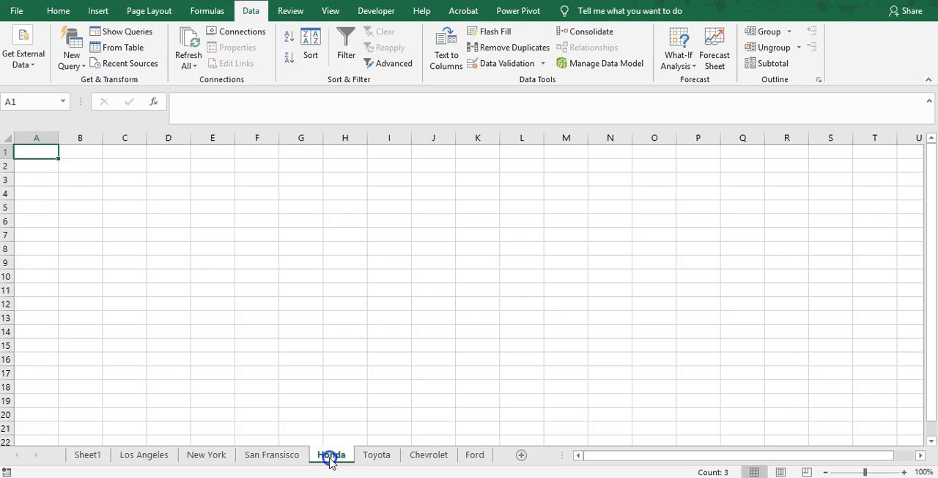
{"action": "left_click", "coordinate": [371, 461]}
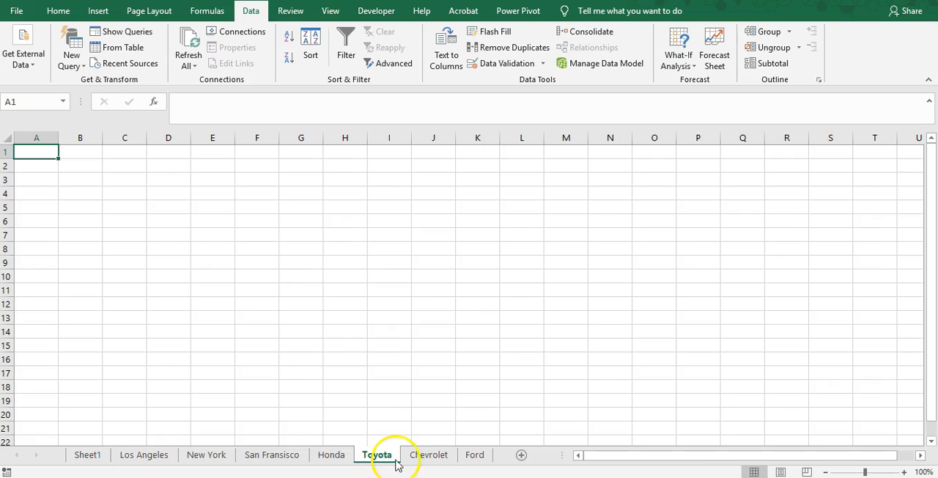
{"action": "left_click", "coordinate": [420, 462]}
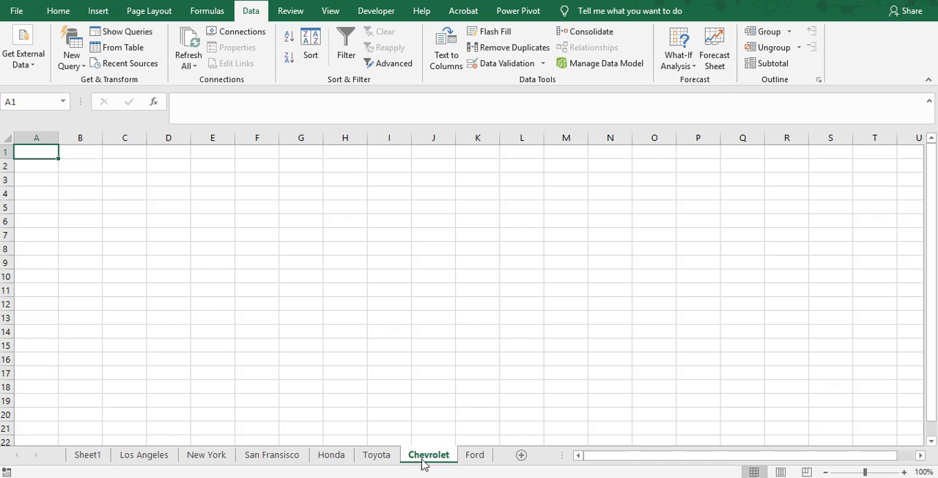
{"action": "left_click", "coordinate": [469, 460]}
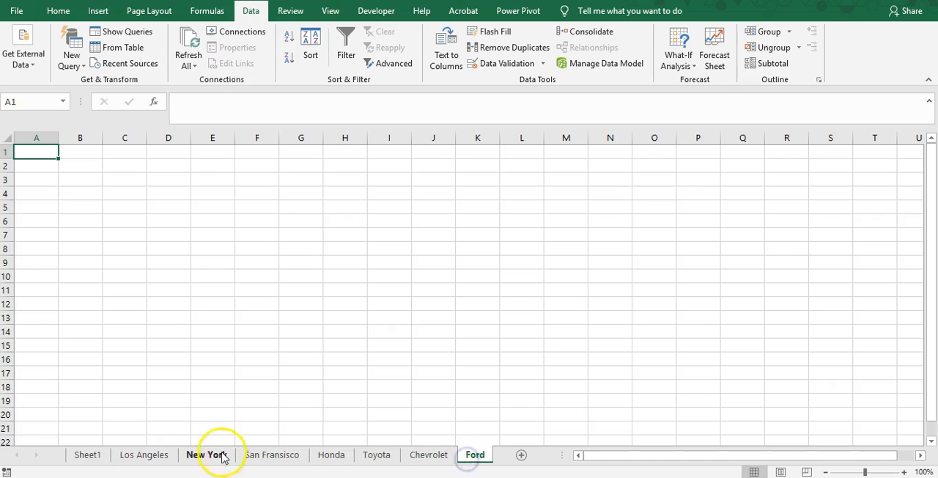
Step: Copy the City header with its first Los Angeles entry from Sheet1 into cell A1 of the Los Angeles worksheet
{"action": "left_click", "coordinate": [87, 457]}
{"action": "left_click", "coordinate": [138, 277]}
{"action": "left_click", "coordinate": [117, 163]}
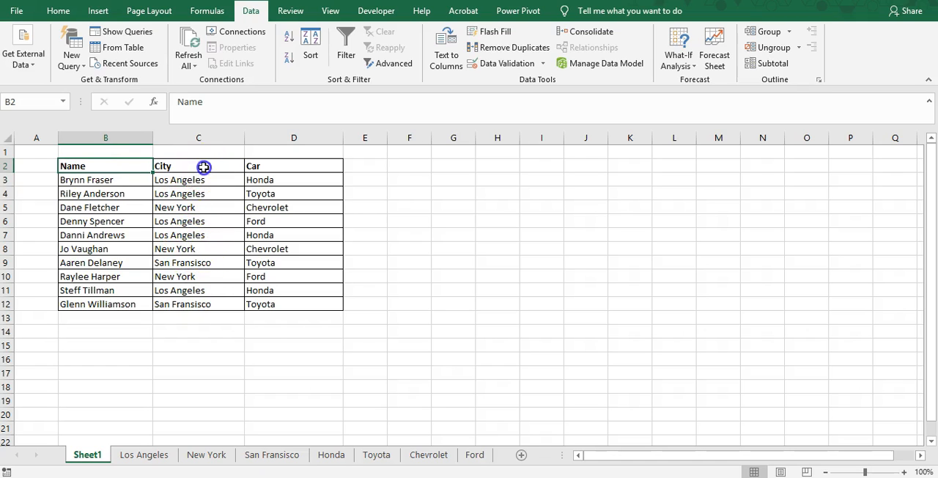
{"action": "left_click_drag", "start_coordinate": [204, 167], "coordinate": [203, 178]}
{"action": "key", "text": "ctrl+c"}
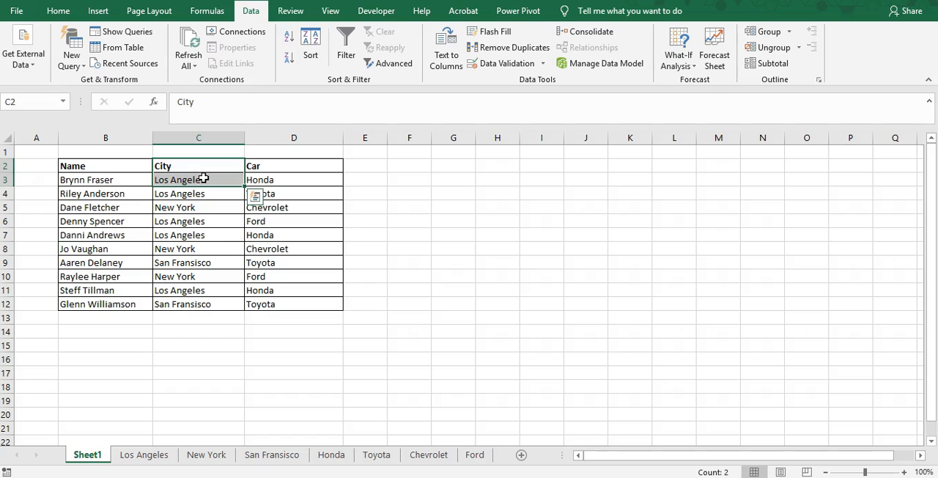
{"action": "left_click", "coordinate": [154, 458]}
{"action": "key", "text": "ctrl+v"}
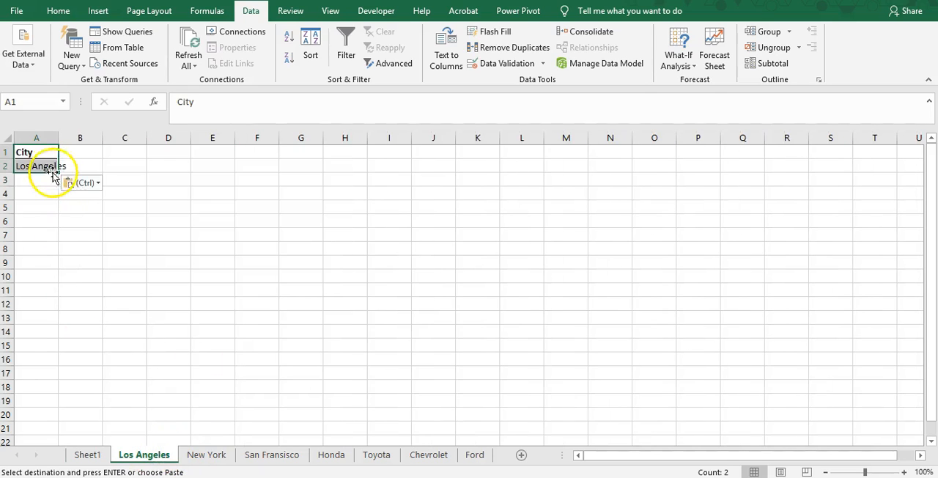
Step: Paste the City header and Los Angeles entry from Sheet1 into cell A1 of the New York and San Fransisco worksheets
{"action": "left_click", "coordinate": [91, 458]}
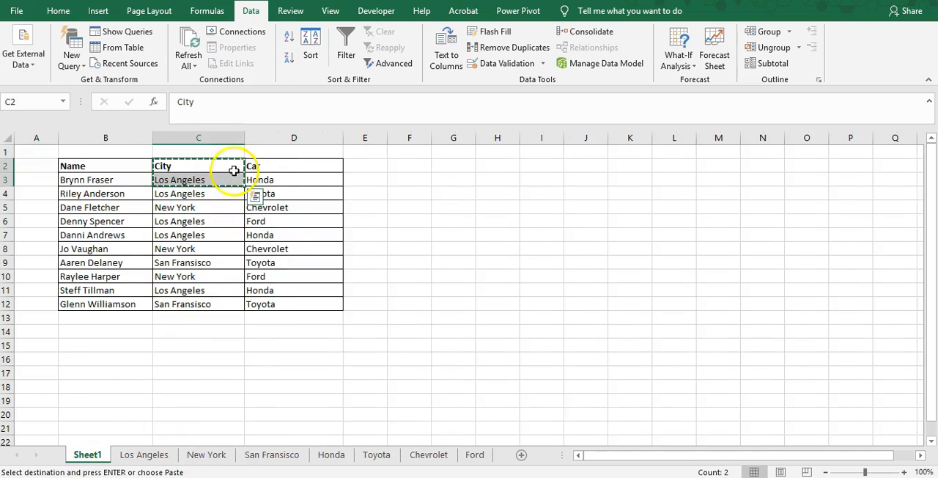
{"action": "left_click", "coordinate": [201, 167]}
{"action": "left_click", "coordinate": [203, 181]}
{"action": "left_click_drag", "start_coordinate": [202, 168], "coordinate": [204, 178]}
{"action": "key", "text": "ctrl+c"}
{"action": "left_click", "coordinate": [146, 455]}
{"action": "left_click", "coordinate": [194, 455]}
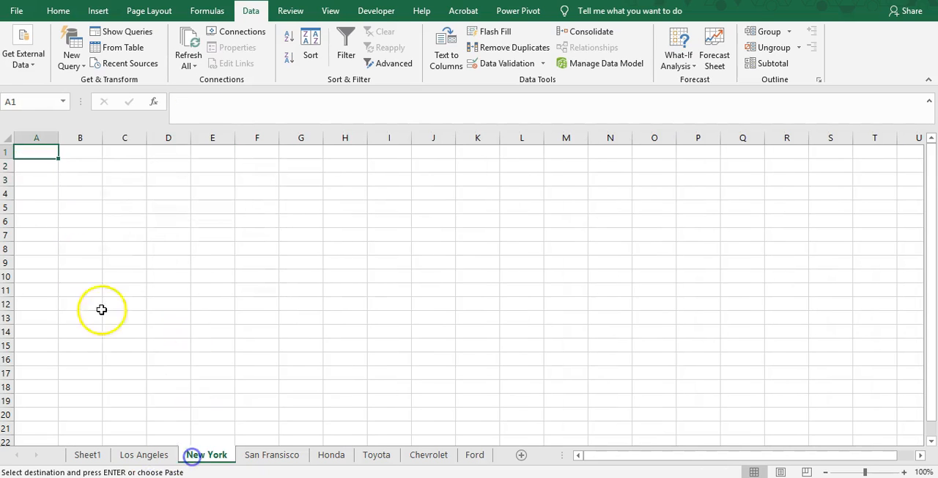
{"action": "key", "text": "ctrl+v"}
{"action": "left_click", "coordinate": [268, 455]}
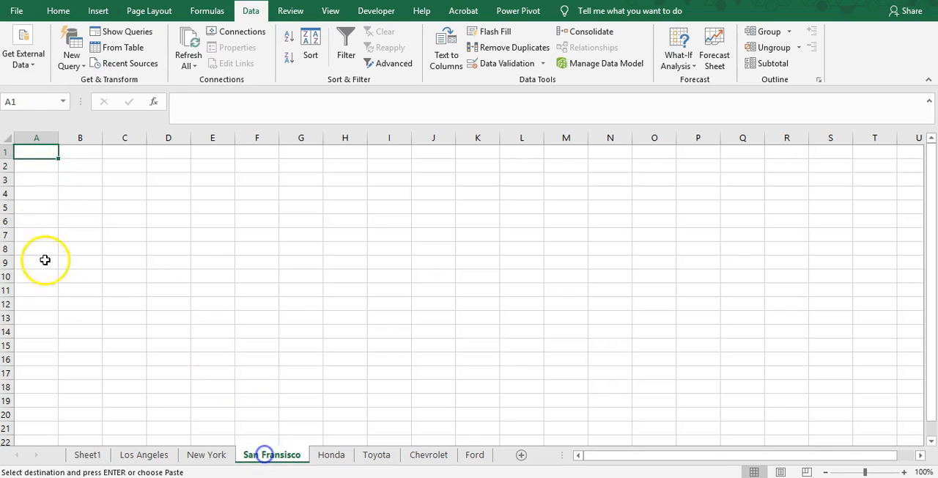
{"action": "key", "text": "ctrl+v"}
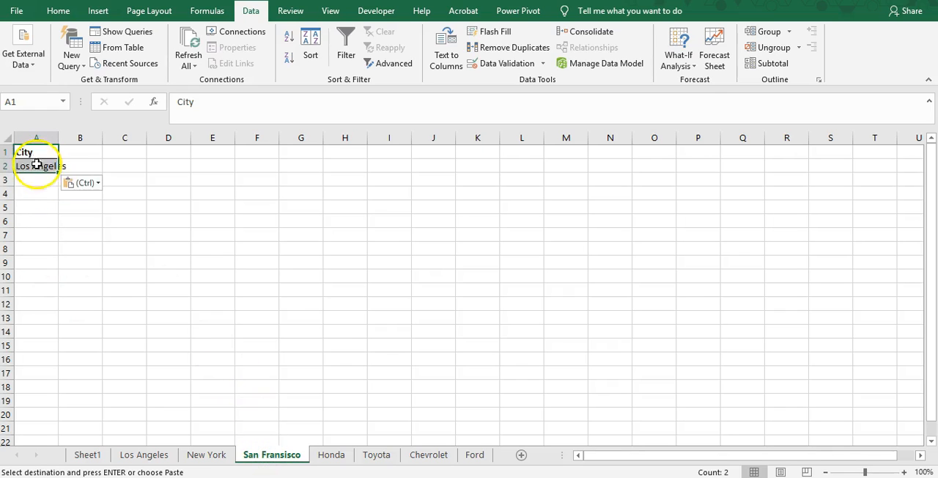
Step: Copy the Car header with its first Honda entry from Sheet1 into cell A1 of the Honda worksheet
{"action": "left_click", "coordinate": [336, 456]}
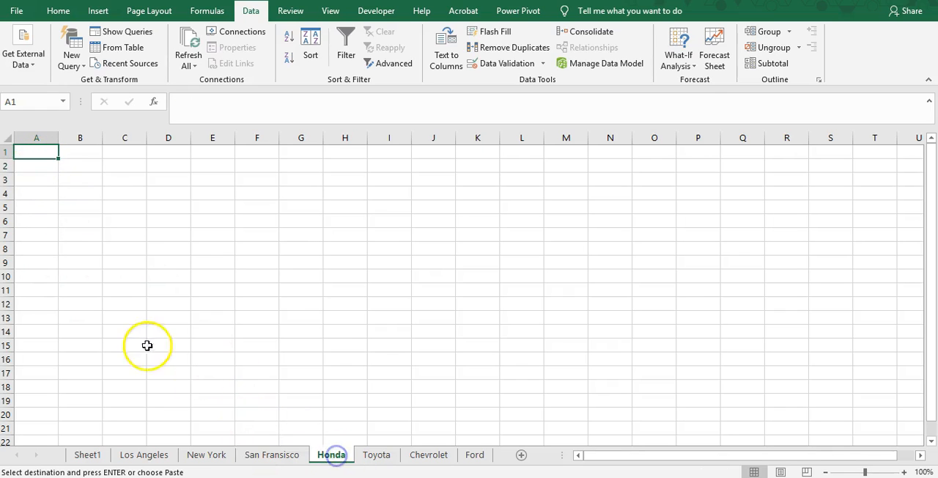
{"action": "left_click", "coordinate": [88, 455]}
{"action": "left_click_drag", "start_coordinate": [253, 167], "coordinate": [262, 178]}
{"action": "key", "text": "ctrl+c"}
{"action": "left_click", "coordinate": [331, 455]}
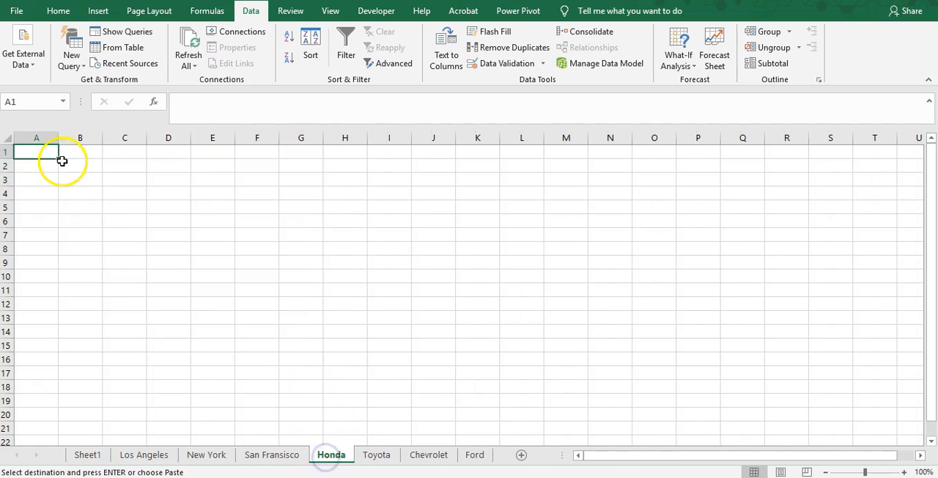
{"action": "key", "text": "ctrl+v"}
Step: Paste the copied Car header and Honda entry into cell A1 of the Toyota, Chevrolet and Ford worksheets
{"action": "left_click", "coordinate": [379, 455]}
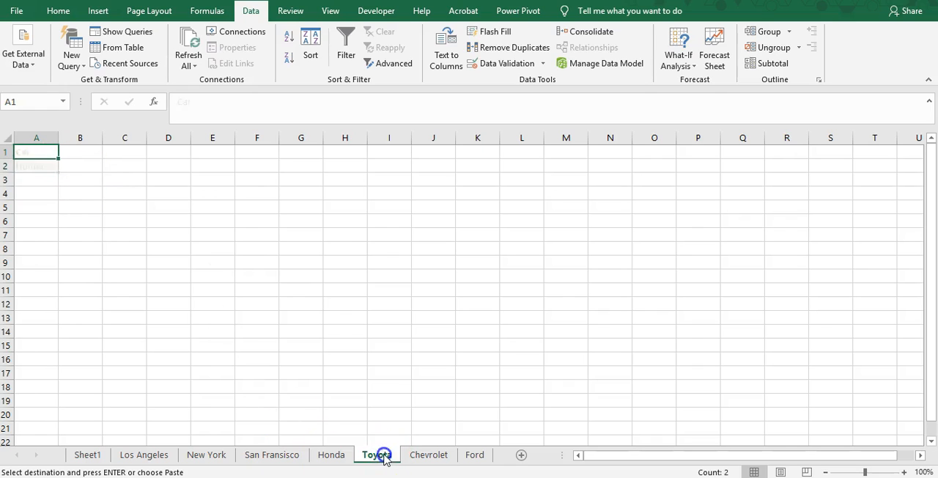
{"action": "key", "text": "ctrl+v"}
{"action": "left_click", "coordinate": [428, 455]}
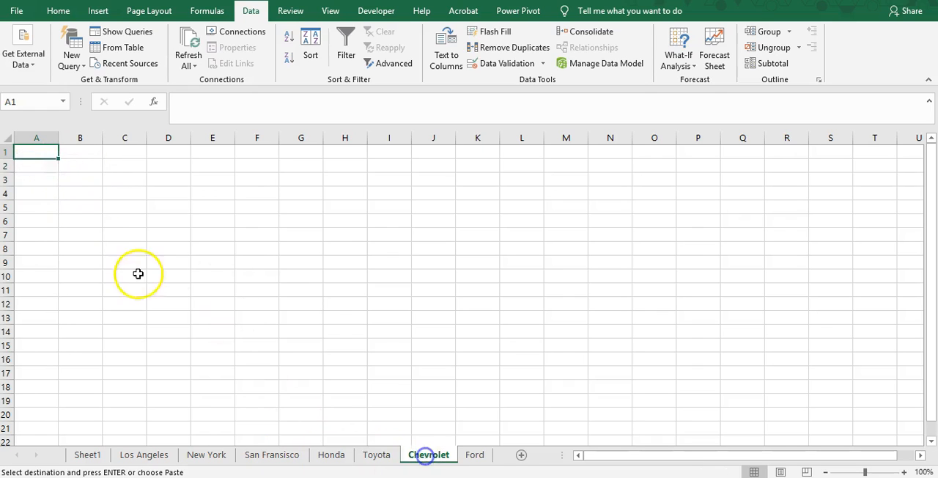
{"action": "key", "text": "ctrl+v"}
{"action": "left_click", "coordinate": [474, 455]}
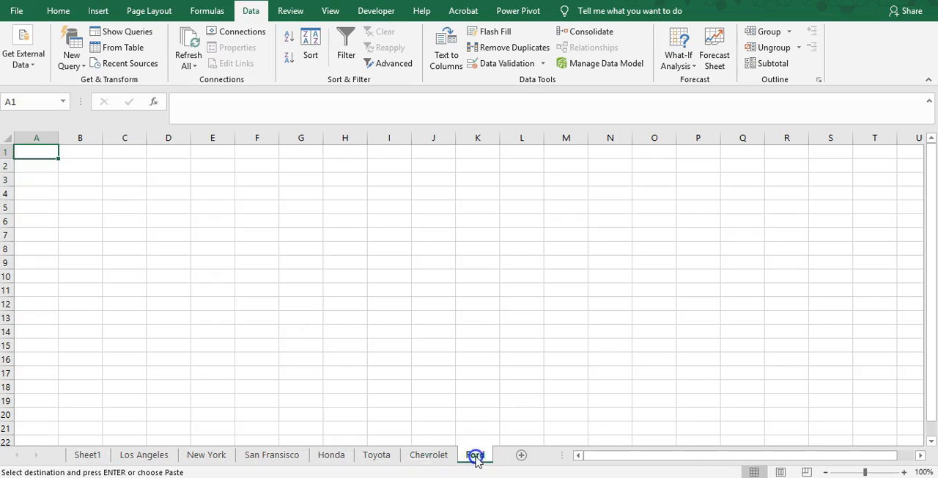
{"action": "key", "text": "ctrl+v"}
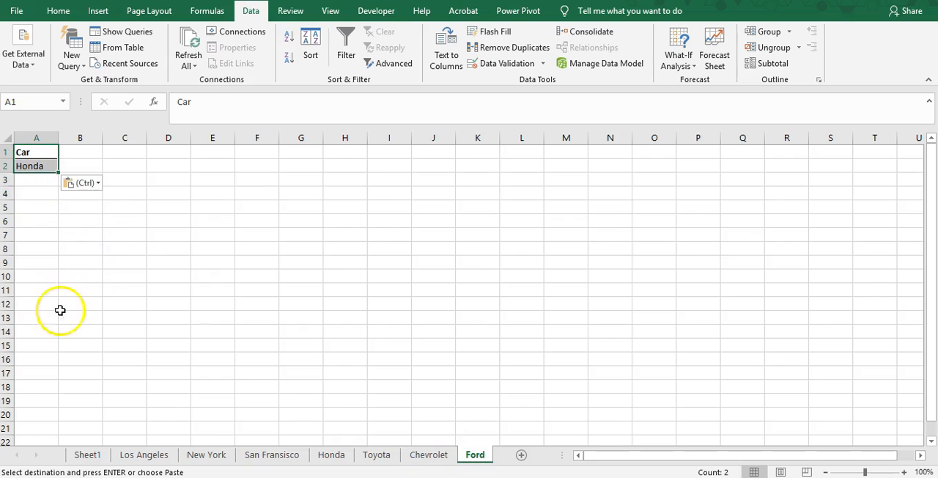
Step: Copy a New York city entry from Sheet1 into cell A2 of the New York worksheet
{"action": "left_click", "coordinate": [139, 454]}
{"action": "left_click", "coordinate": [188, 458]}
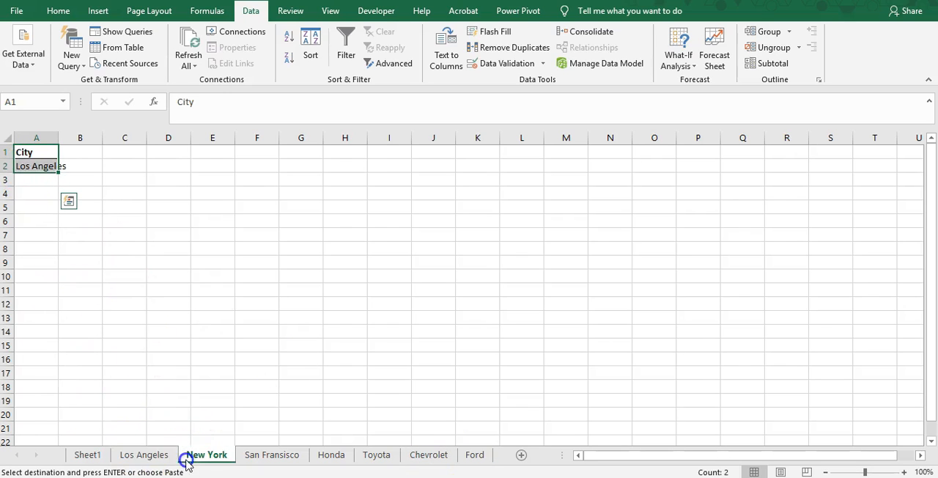
{"action": "left_click", "coordinate": [82, 454]}
{"action": "left_click", "coordinate": [167, 207]}
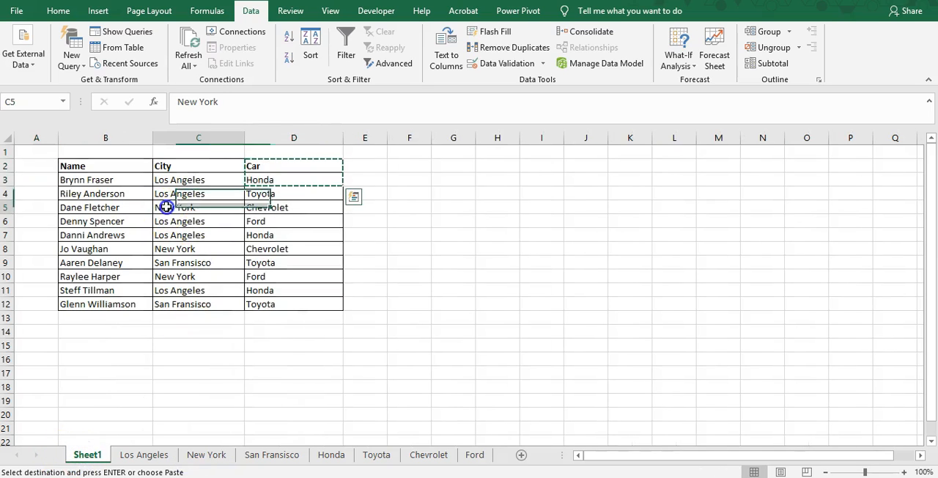
{"action": "left_click", "coordinate": [208, 454]}
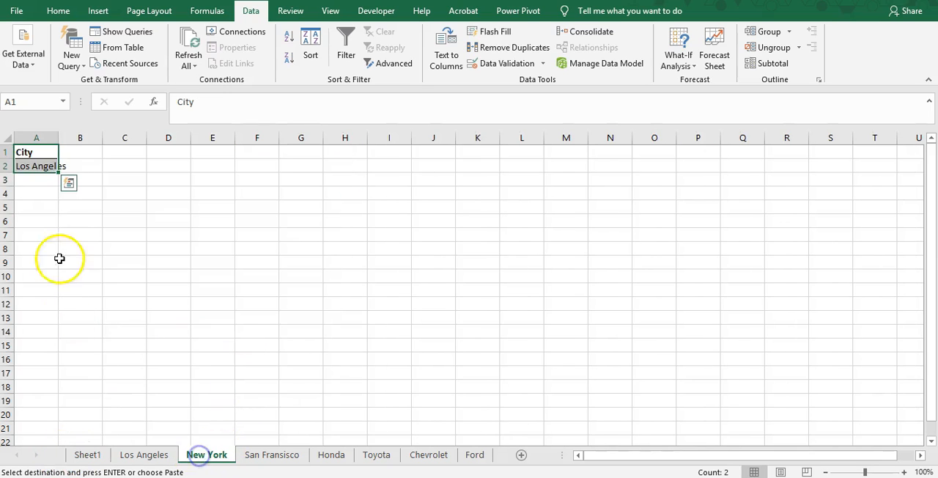
{"action": "left_click", "coordinate": [45, 165]}
{"action": "key", "text": "ctrl+v"}
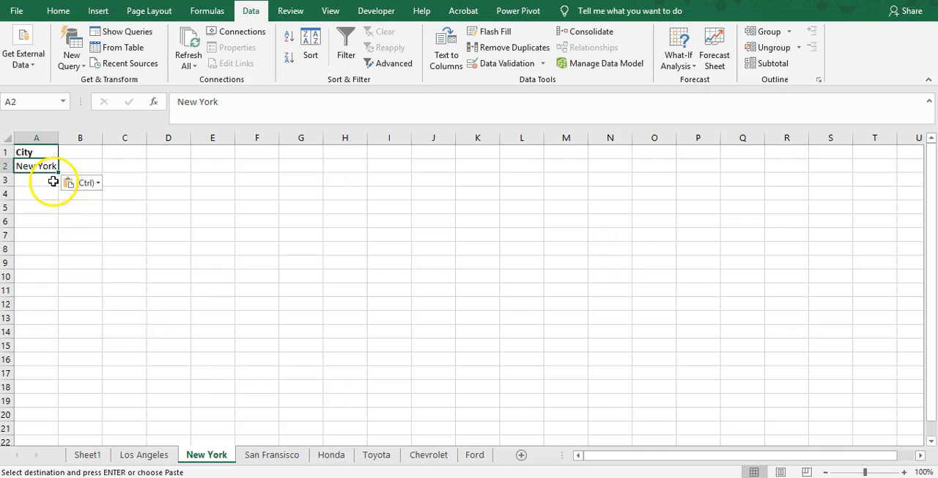
Step: Replace the city in cell A2 of the San Fransisco worksheet with San Fransisco
{"action": "left_click", "coordinate": [272, 453]}
{"action": "left_click", "coordinate": [37, 167]}
{"action": "type", "text": "San Fransis"}
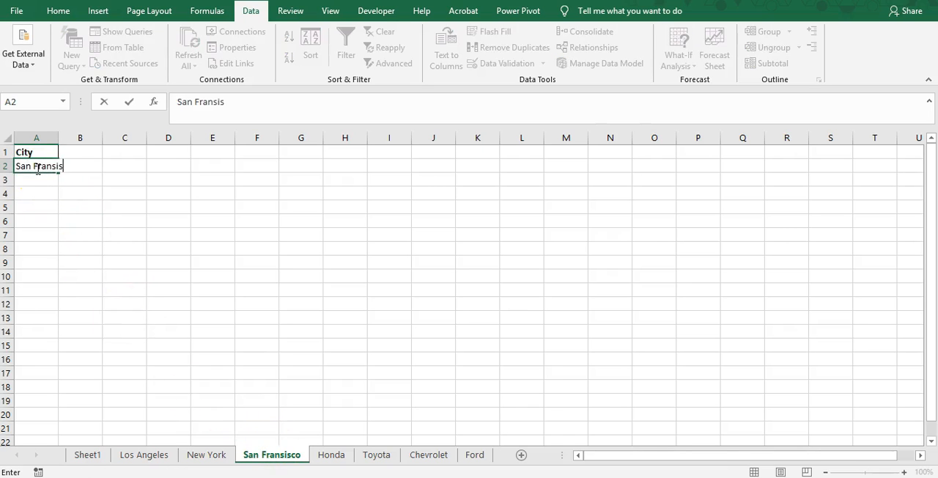
{"action": "type", "text": "co"}
{"action": "key", "text": "Return"}
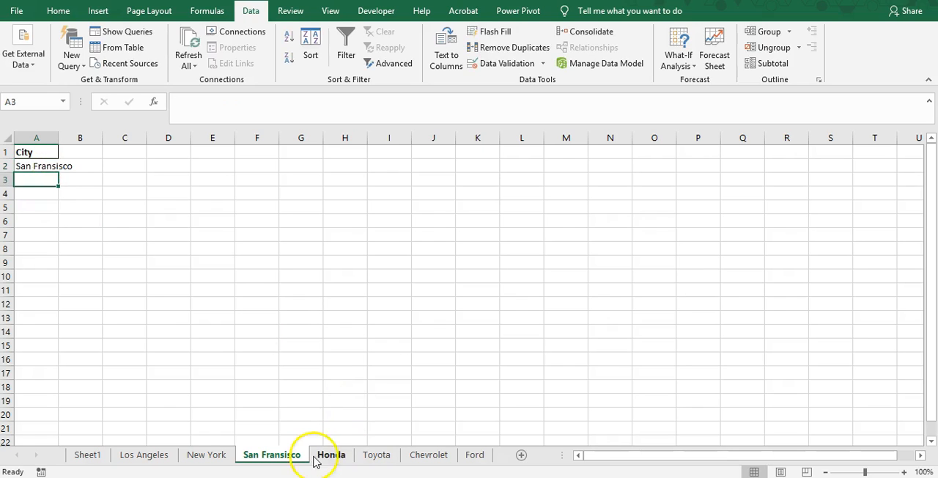
Step: Replace the car in cell A2 of the Toyota worksheet with Toyota
{"action": "left_click", "coordinate": [316, 456]}
{"action": "left_click", "coordinate": [376, 455]}
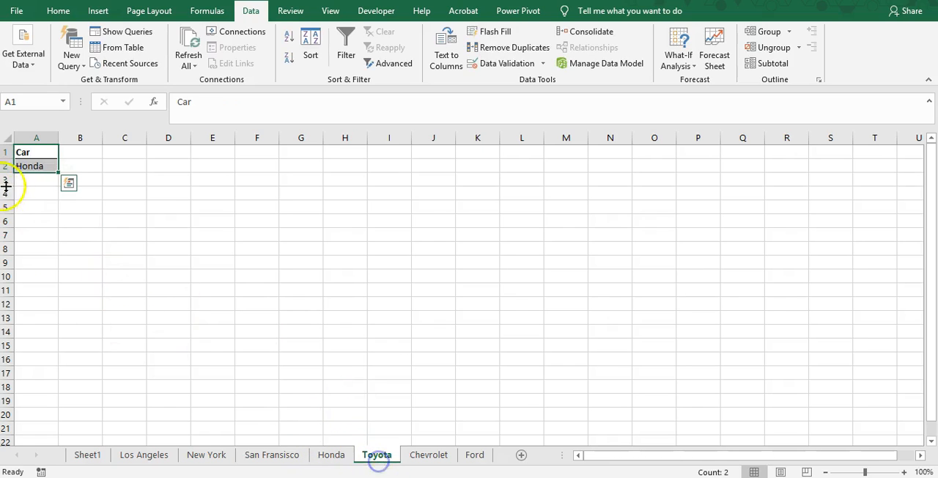
{"action": "left_click", "coordinate": [34, 167]}
{"action": "type", "text": "Toyota"}
{"action": "key", "text": "Return"}
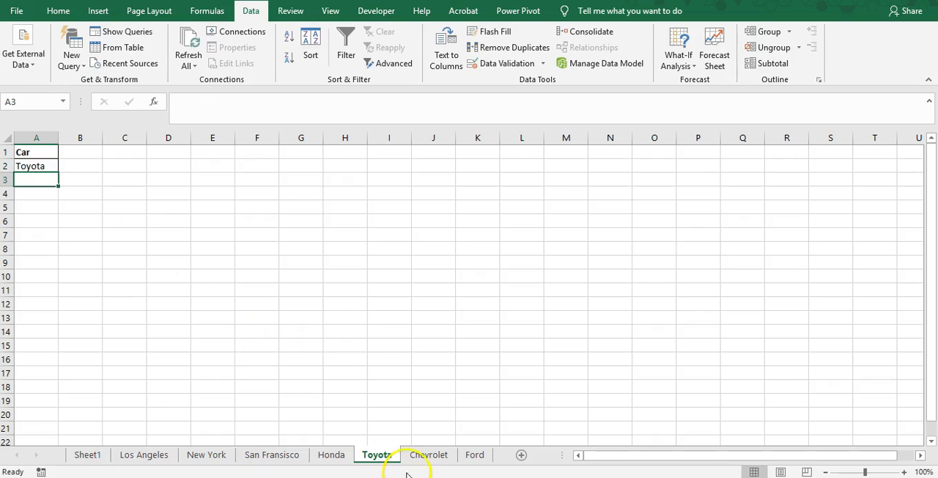
Step: Enter Chevrolet in cell A2 of the Chevrolet worksheet and Ford in cell A2 of the Ford worksheet
{"action": "left_click", "coordinate": [419, 455]}
{"action": "left_click", "coordinate": [30, 167]}
{"action": "type", "text": "Chevr"}
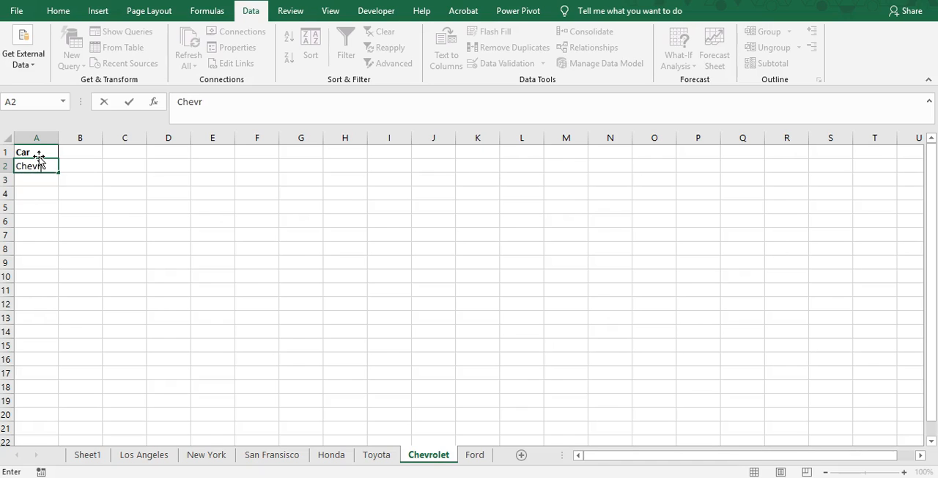
{"action": "key", "text": "Return"}
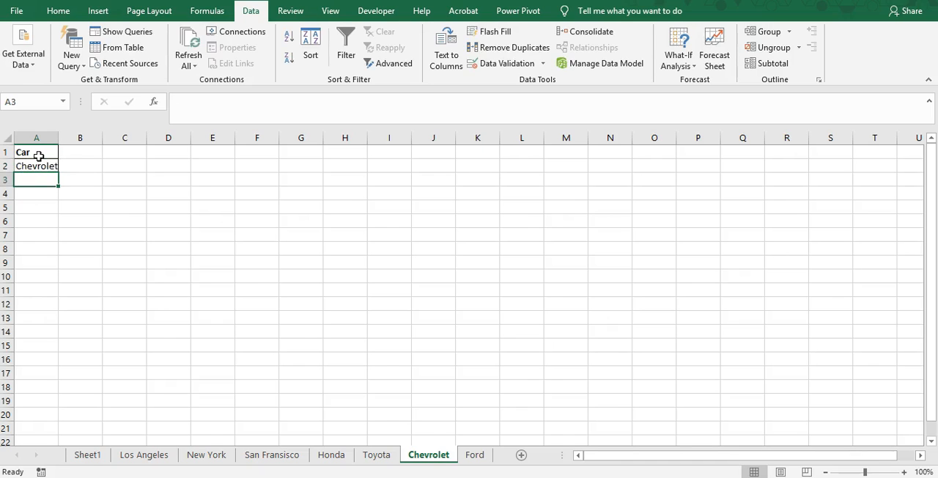
{"action": "left_click", "coordinate": [482, 455]}
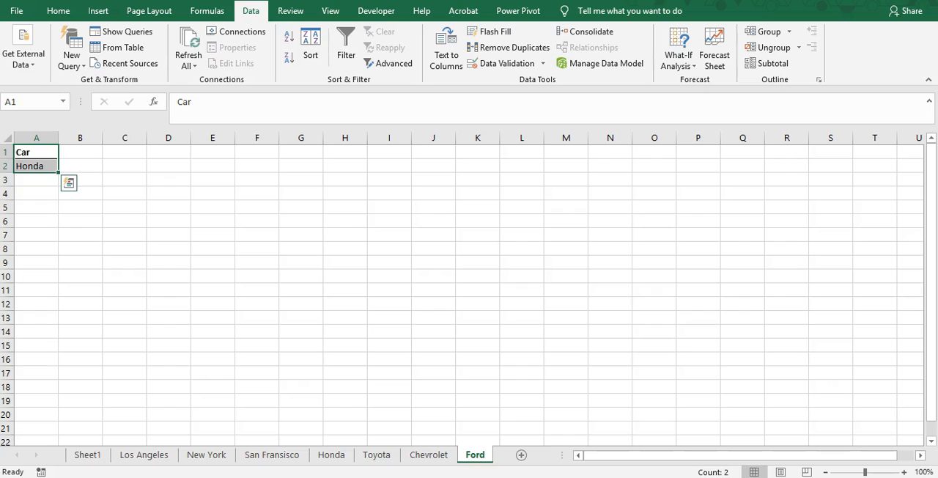
{"action": "left_click", "coordinate": [45, 168]}
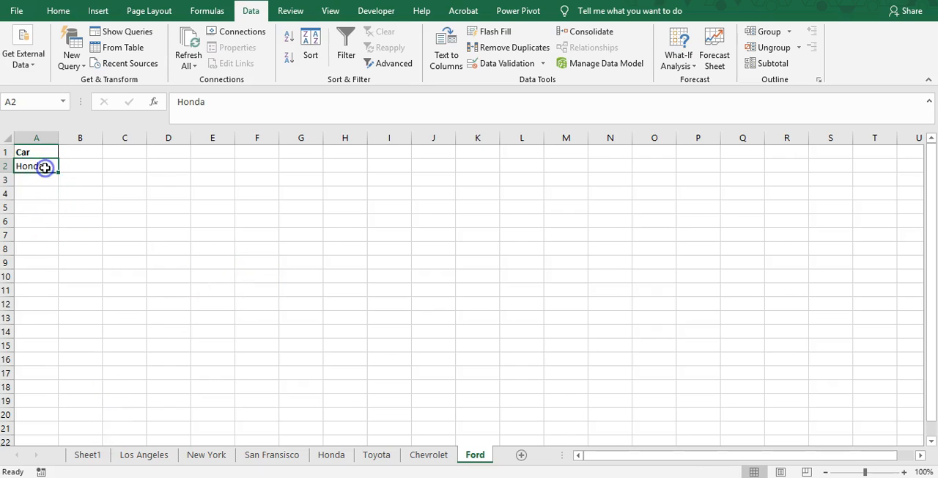
{"action": "type", "text": "Ford"}
{"action": "key", "text": "Return"}
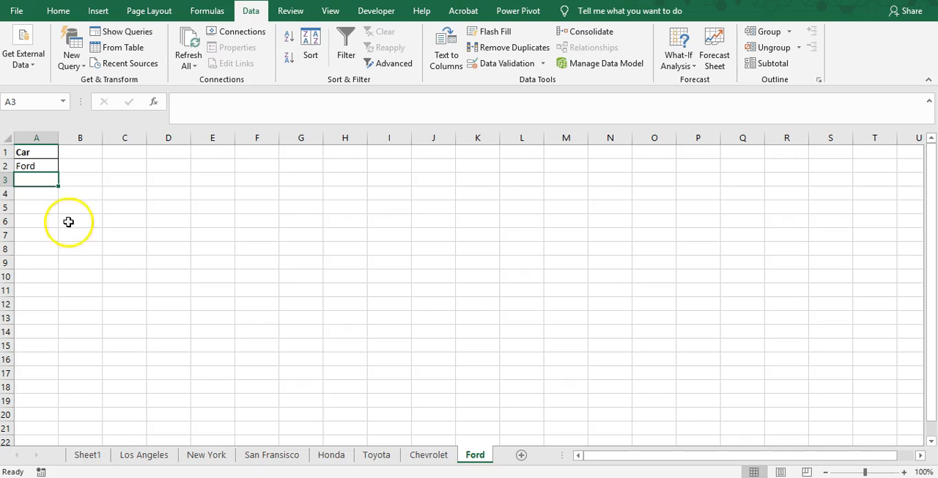
{"action": "left_click", "coordinate": [91, 454]}
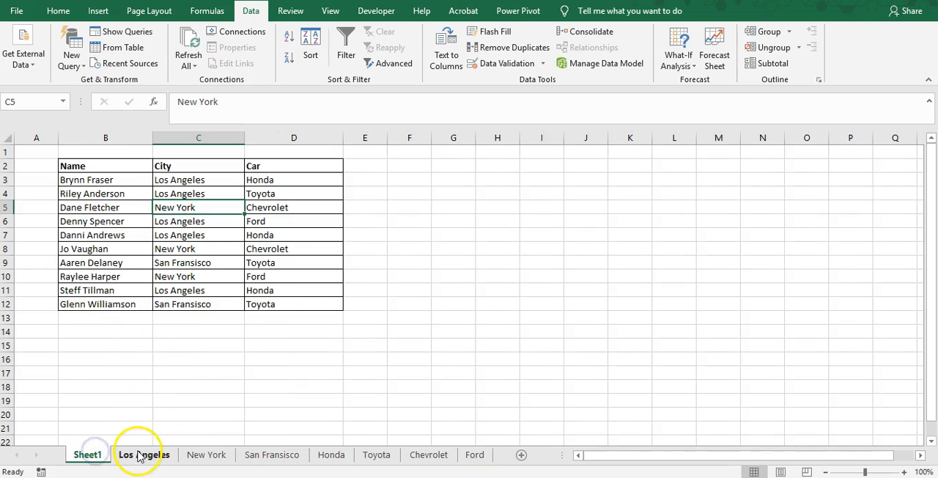
{"action": "left_click", "coordinate": [139, 456]}
{"action": "left_click", "coordinate": [102, 452]}
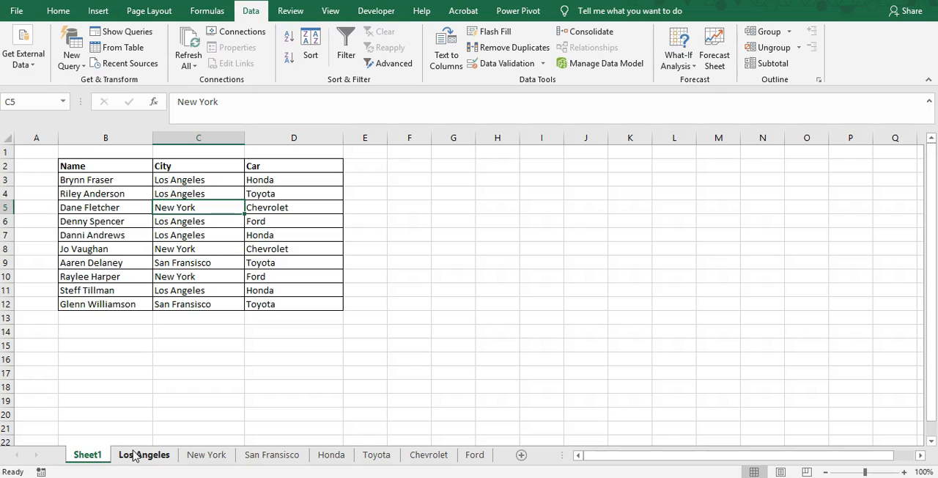
{"action": "left_click", "coordinate": [137, 457]}
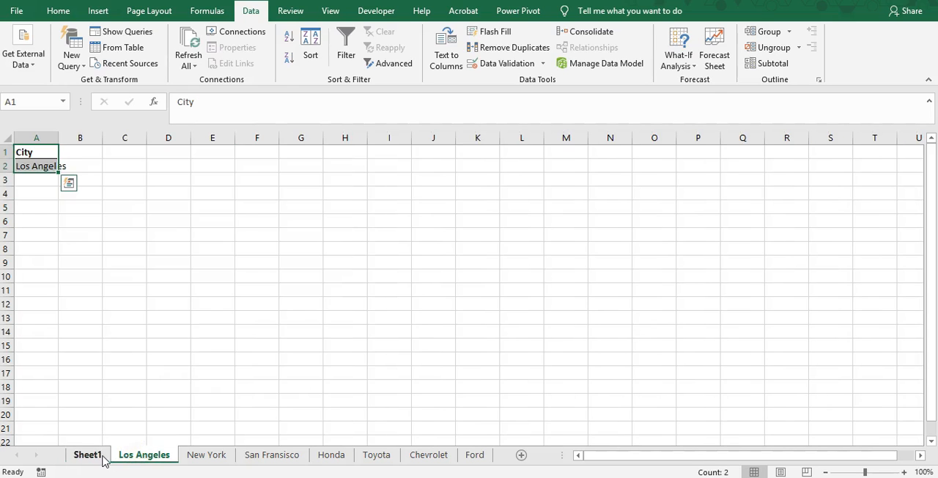
{"action": "left_click", "coordinate": [104, 457]}
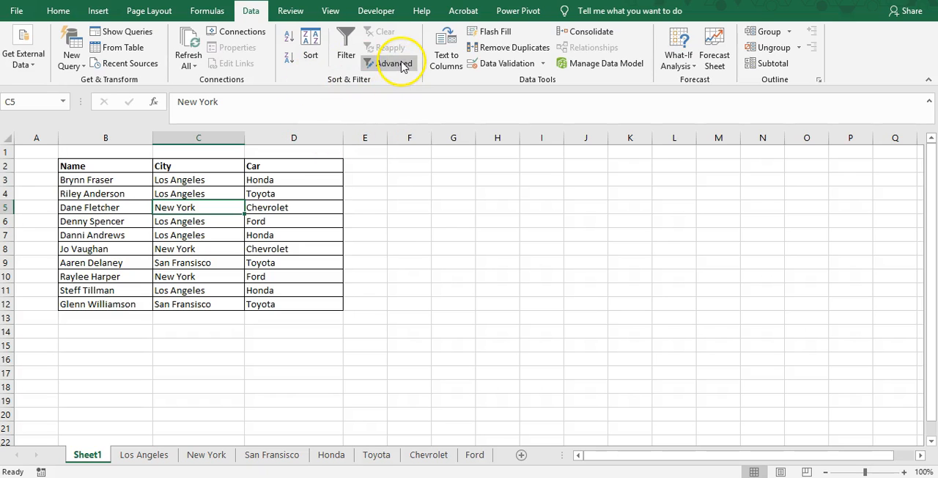
Step: Autofit column A on the Los Angeles worksheet to its contents
{"action": "left_click", "coordinate": [144, 455]}
{"action": "left_click", "coordinate": [205, 218]}
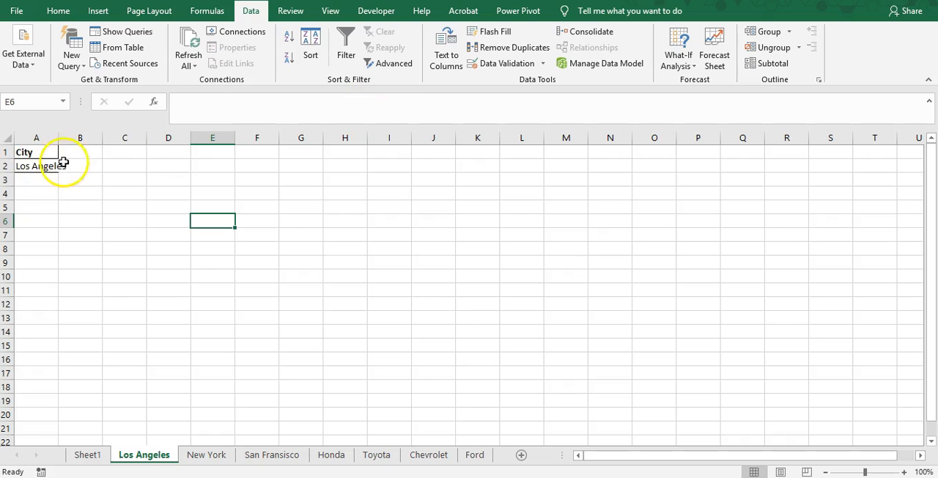
{"action": "double_click", "coordinate": [59, 139]}
{"action": "left_click", "coordinate": [275, 289]}
Step: Start an Advanced Filter on the Los Angeles worksheet that copies to another location, with list range Sheet1!$B$2:$D$12
{"action": "left_click", "coordinate": [395, 63]}
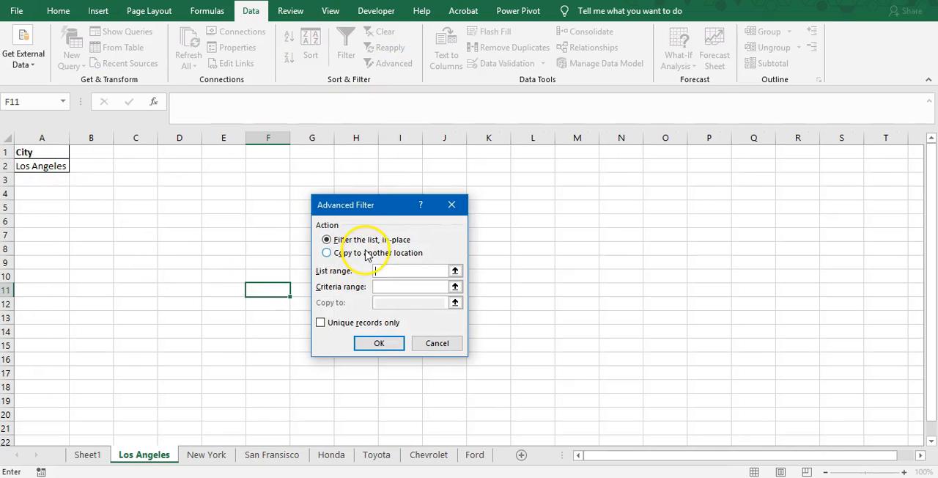
{"action": "left_click", "coordinate": [366, 253]}
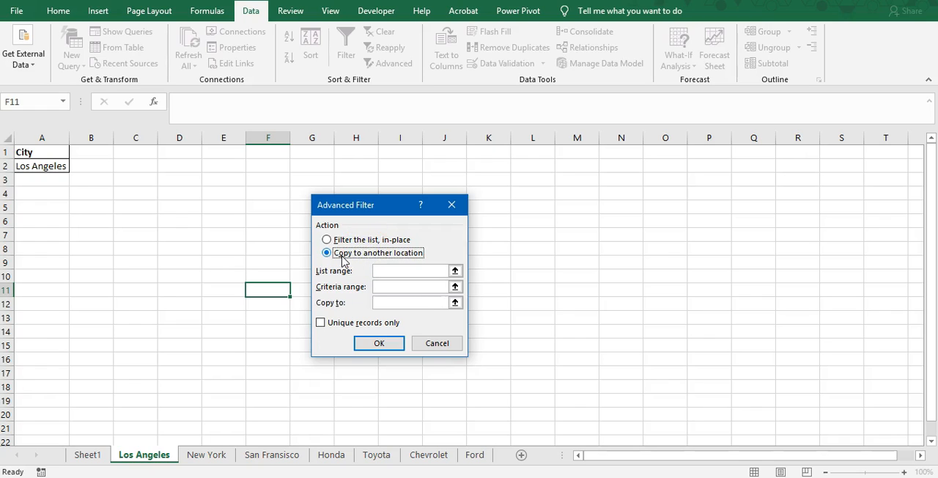
{"action": "left_click", "coordinate": [455, 271]}
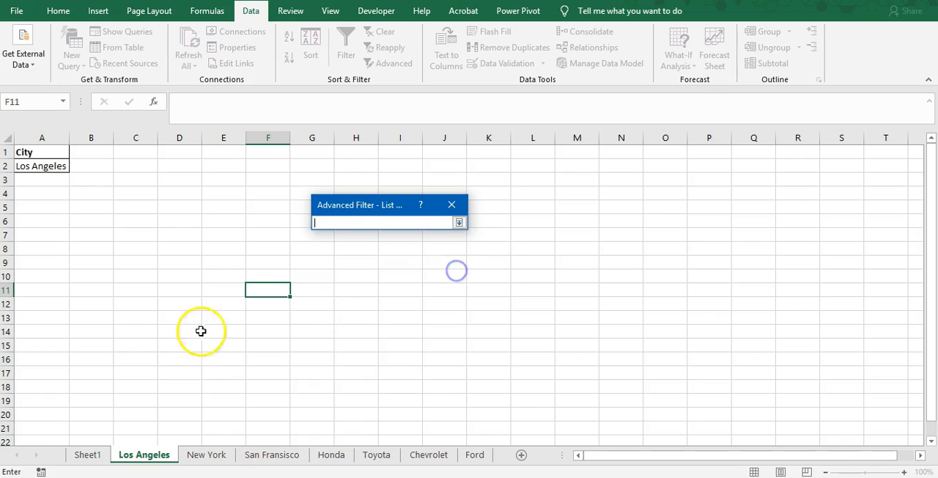
{"action": "left_click", "coordinate": [88, 454]}
{"action": "left_click_drag", "start_coordinate": [76, 166], "coordinate": [283, 298]}
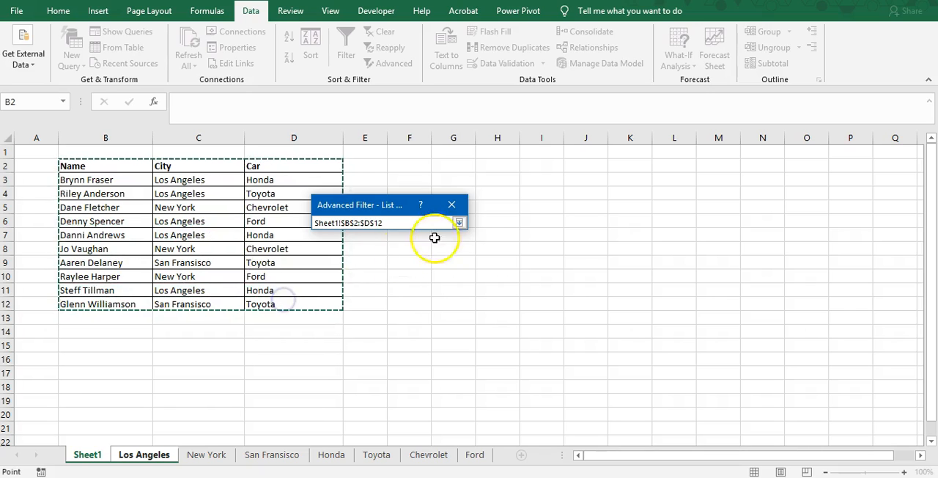
{"action": "left_click_drag", "start_coordinate": [390, 223], "coordinate": [309, 227]}
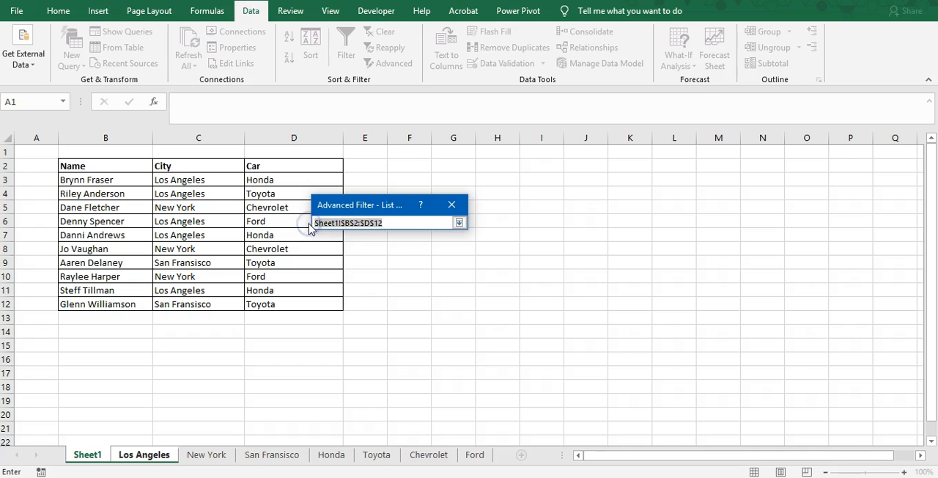
{"action": "left_click", "coordinate": [459, 222]}
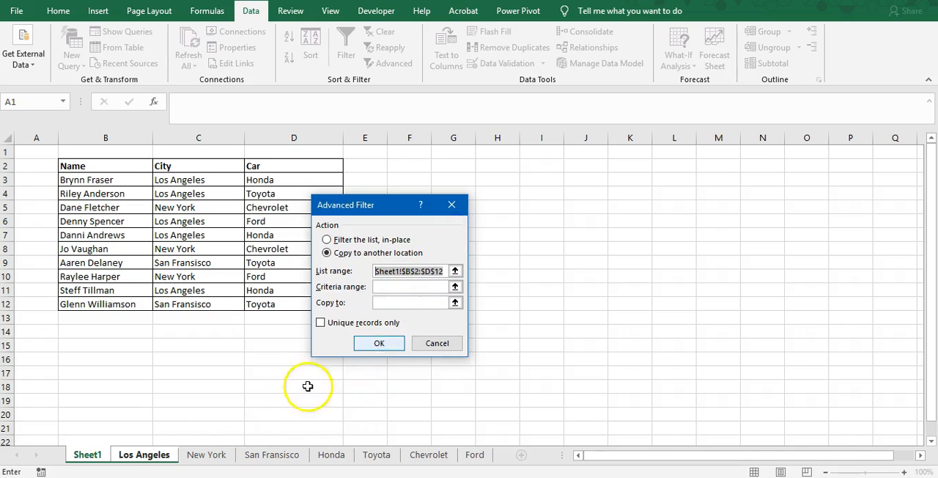
Step: Set the criteria range to A1:A2 and the copy destination to B4 on the Los Angeles worksheet, and run the filter
{"action": "left_click", "coordinate": [452, 287]}
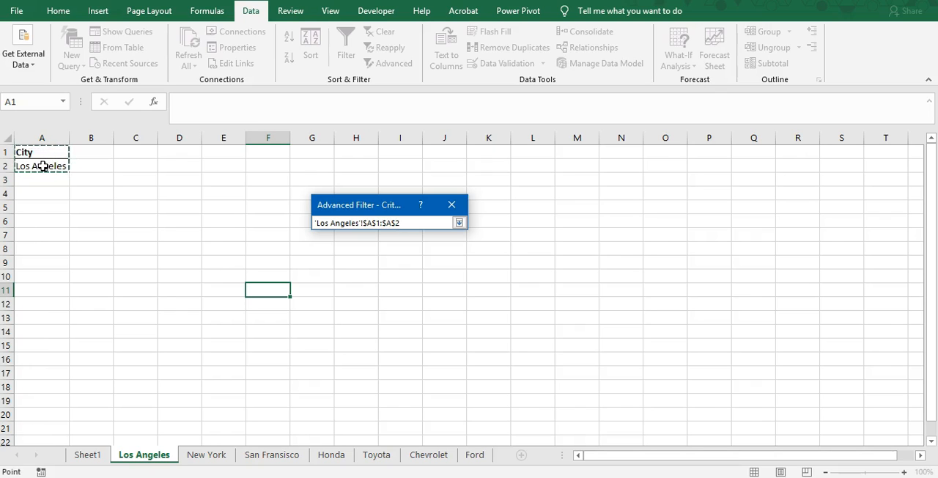
{"action": "left_click_drag", "start_coordinate": [46, 152], "coordinate": [47, 164]}
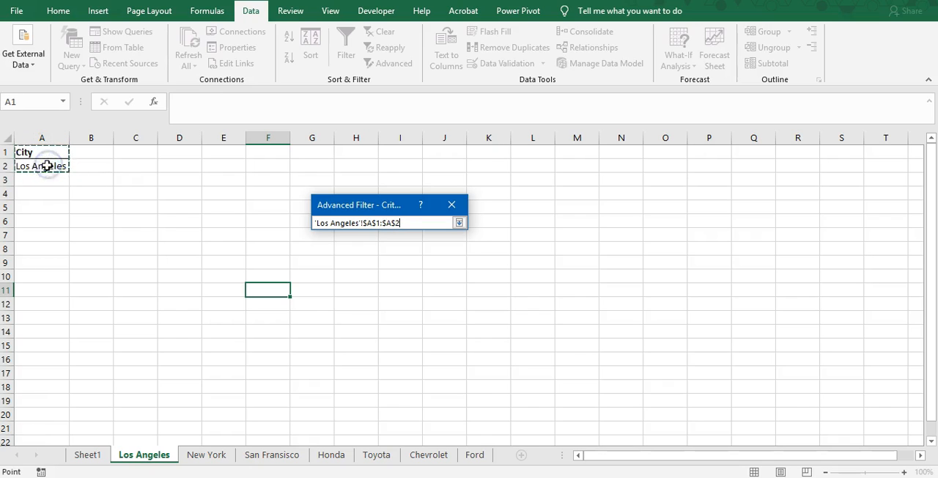
{"action": "left_click", "coordinate": [459, 222]}
{"action": "left_click", "coordinate": [452, 301]}
{"action": "left_click", "coordinate": [88, 191]}
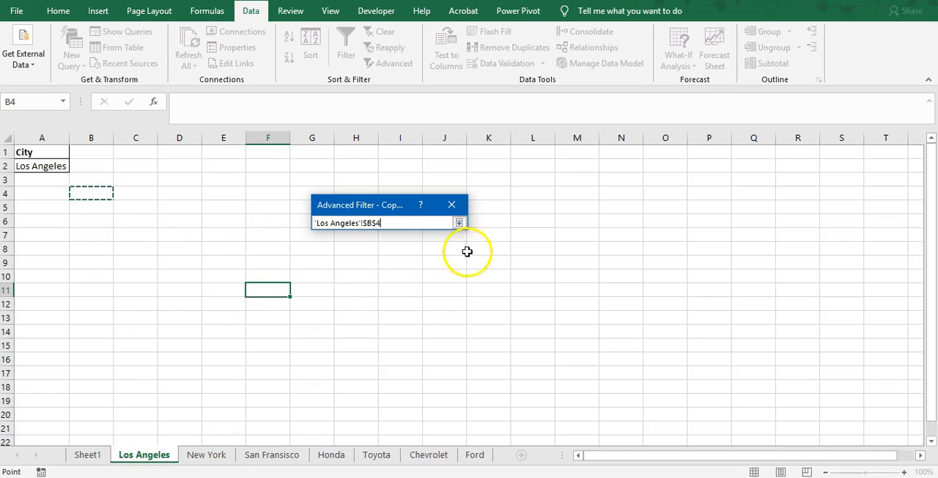
{"action": "left_click", "coordinate": [460, 223]}
{"action": "left_click", "coordinate": [382, 343]}
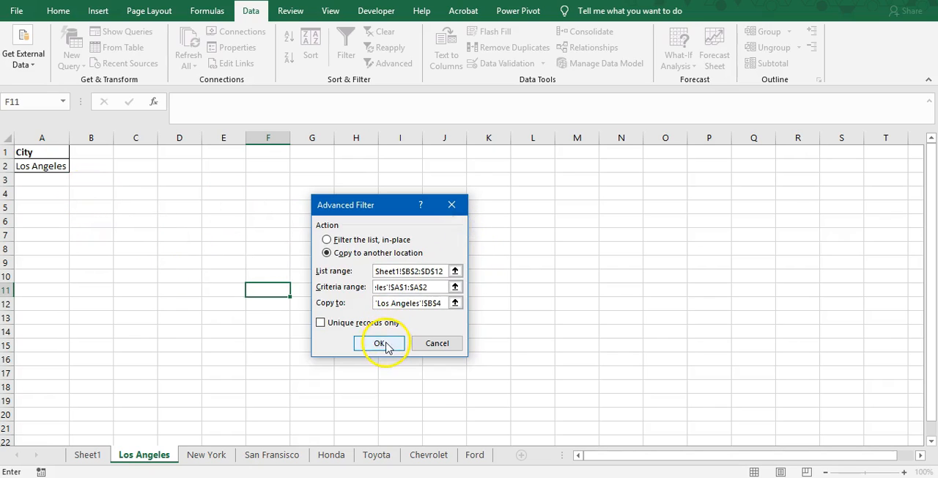
Step: Autofit columns B and C on the Los Angeles worksheet and widen column D
{"action": "double_click", "coordinate": [115, 135]}
{"action": "double_click", "coordinate": [184, 135]}
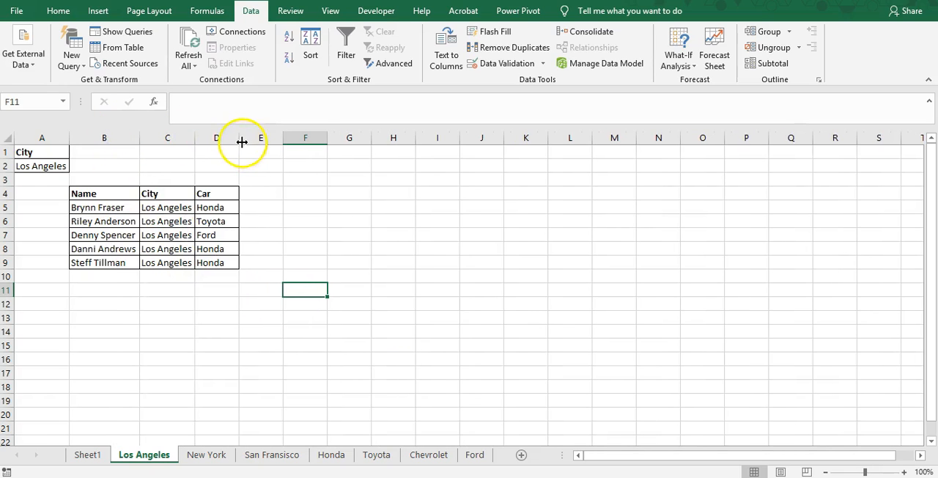
{"action": "double_click", "coordinate": [241, 142]}
{"action": "left_click_drag", "start_coordinate": [228, 138], "coordinate": [261, 138]}
Step: Examine the names and cities of the records copied to the Los Angeles worksheet
{"action": "left_click_drag", "start_coordinate": [113, 209], "coordinate": [119, 266]}
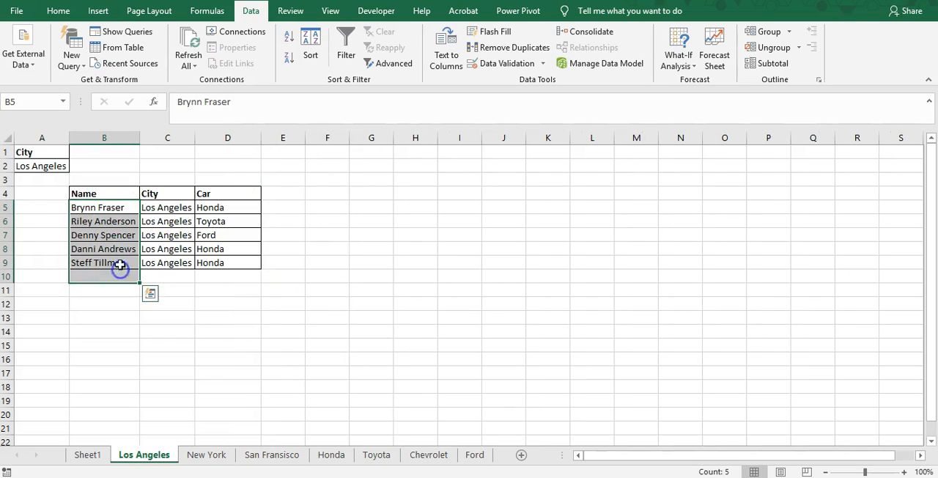
{"action": "left_click", "coordinate": [120, 266]}
{"action": "left_click_drag", "start_coordinate": [120, 220], "coordinate": [131, 245]}
{"action": "left_click_drag", "start_coordinate": [130, 209], "coordinate": [127, 261]}
{"action": "left_click", "coordinate": [162, 246]}
{"action": "left_click", "coordinate": [163, 220]}
{"action": "left_click", "coordinate": [163, 197]}
{"action": "left_click", "coordinate": [127, 237]}
{"action": "left_click", "coordinate": [108, 253]}
{"action": "left_click", "coordinate": [104, 276]}
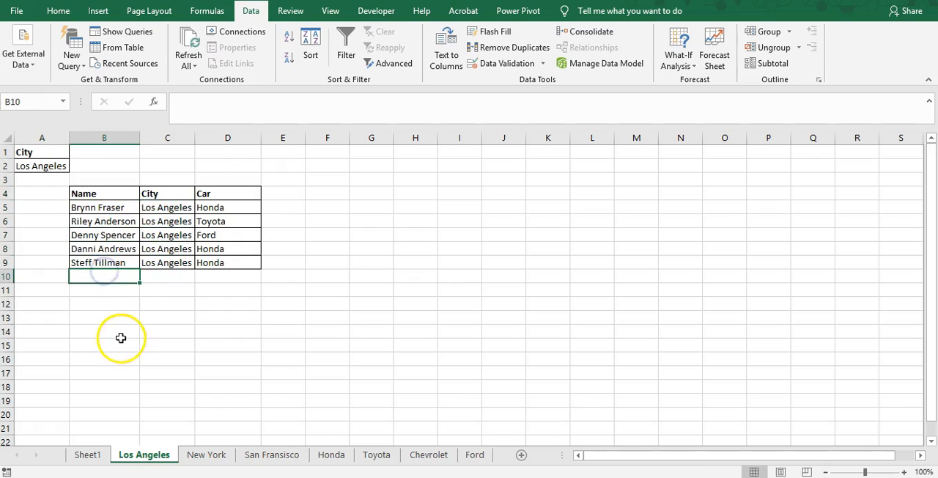
Step: Run an Advanced Filter on the New York worksheet, copying Sheet1!$B$2:$D$12 to B4 with criteria range A1:A2
{"action": "left_click", "coordinate": [201, 455]}
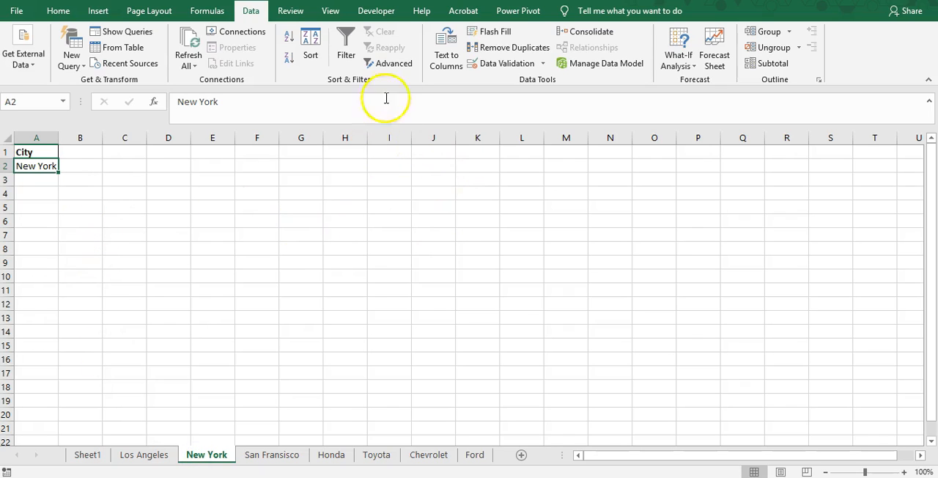
{"action": "left_click", "coordinate": [403, 65]}
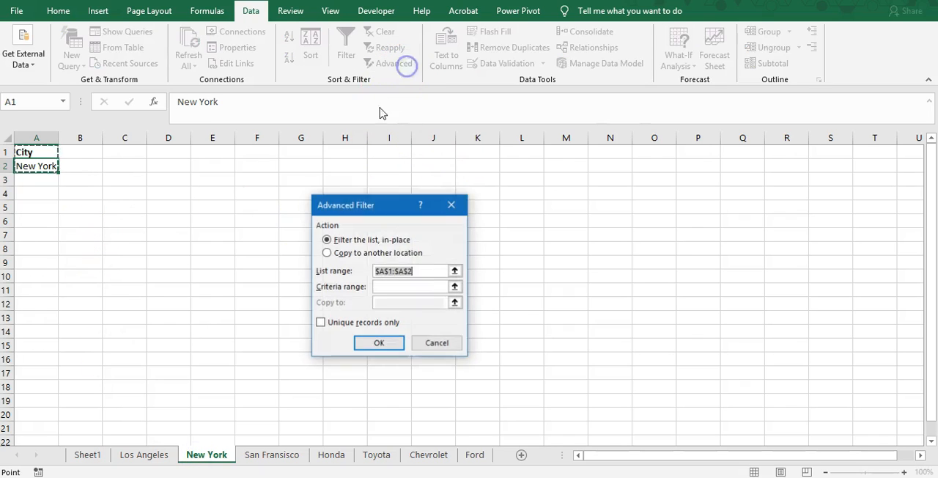
{"action": "left_click", "coordinate": [327, 252]}
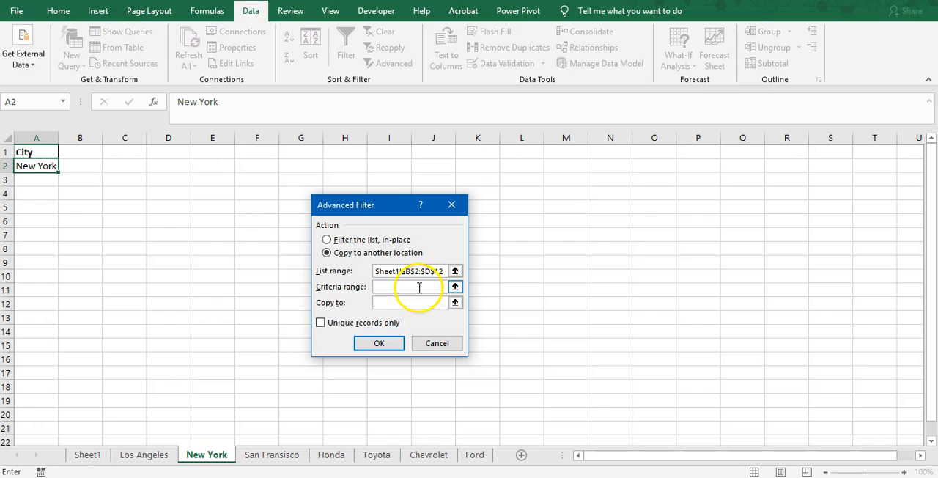
{"action": "left_click_drag", "start_coordinate": [33, 152], "coordinate": [37, 167]}
{"action": "left_click", "coordinate": [454, 302]}
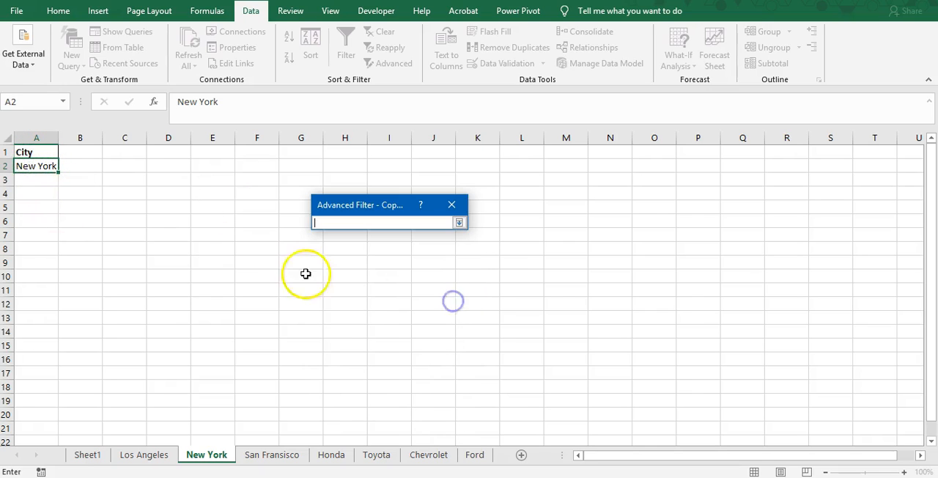
{"action": "left_click", "coordinate": [96, 194]}
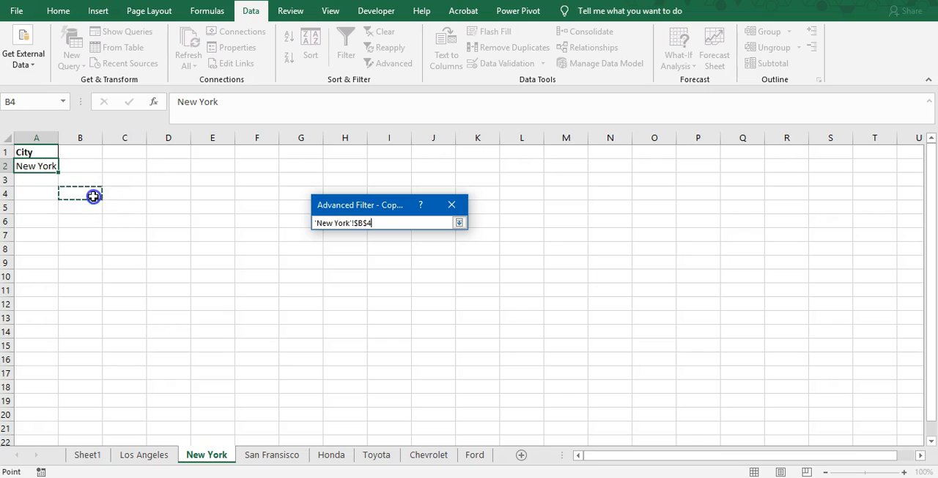
{"action": "left_click", "coordinate": [459, 222]}
{"action": "left_click", "coordinate": [377, 341]}
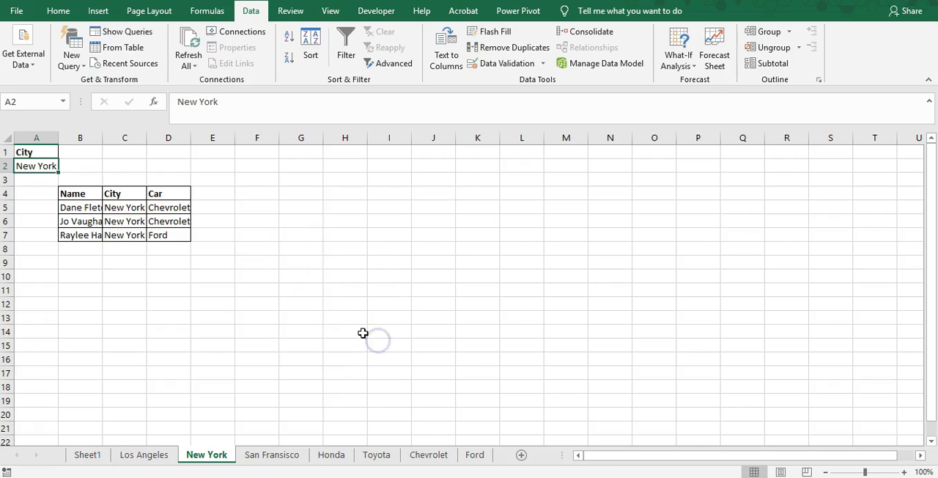
Step: Autofit columns B and C on the New York worksheet and widen column D
{"action": "double_click", "coordinate": [103, 137]}
{"action": "double_click", "coordinate": [168, 139]}
{"action": "left_click_drag", "start_coordinate": [212, 139], "coordinate": [249, 139]}
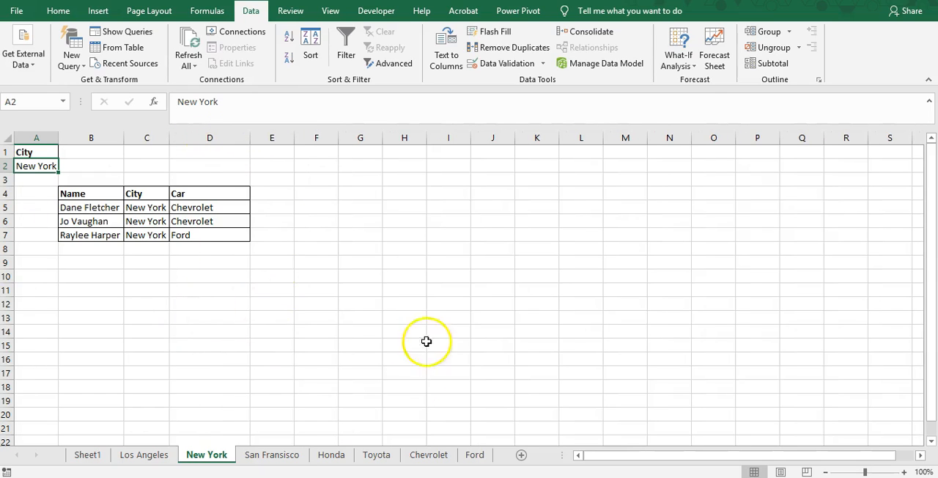
{"action": "left_click", "coordinate": [282, 457]}
{"action": "left_click", "coordinate": [207, 455], "text": "ctrl"}
{"action": "left_click", "coordinate": [286, 454]}
{"action": "left_click", "coordinate": [228, 455], "text": "ctrl"}
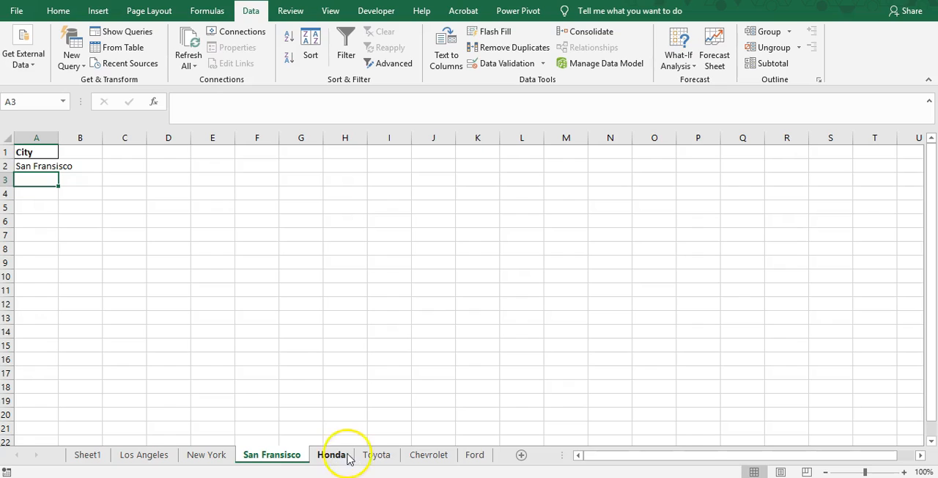
Step: Start an Advanced Filter on the Toyota worksheet that copies to another location, with list range Sheet1!$B$2:$D$12
{"action": "left_click", "coordinate": [374, 454]}
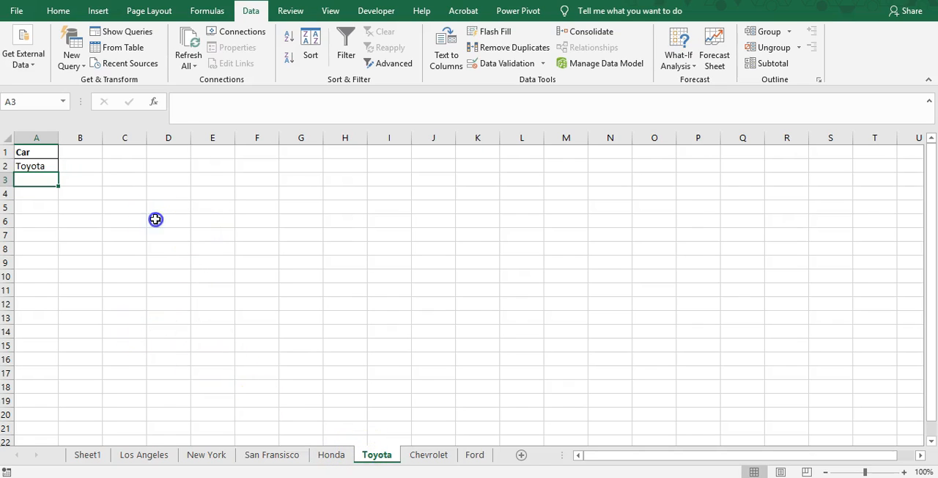
{"action": "left_click", "coordinate": [90, 218]}
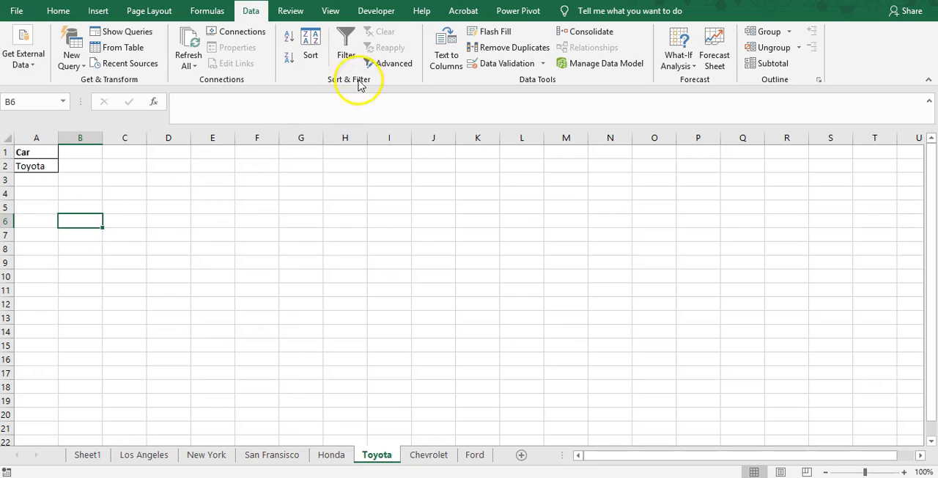
{"action": "left_click", "coordinate": [387, 63]}
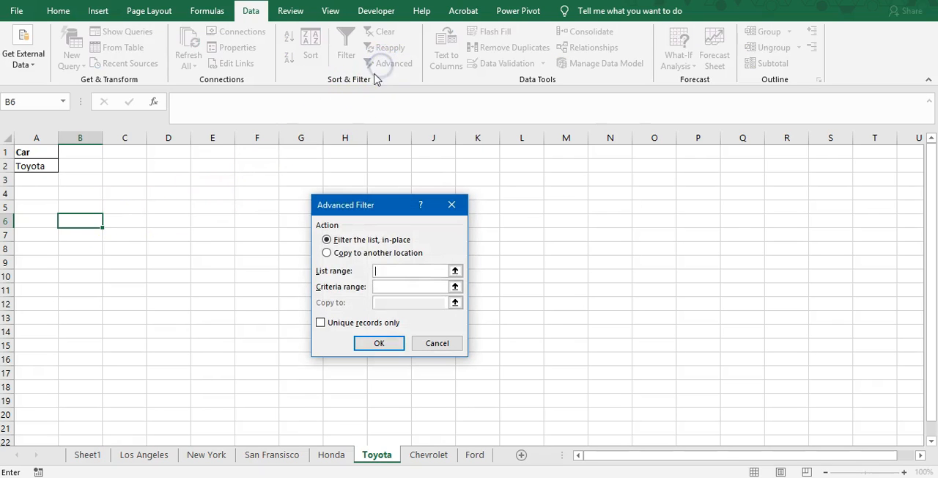
{"action": "left_click", "coordinate": [339, 253]}
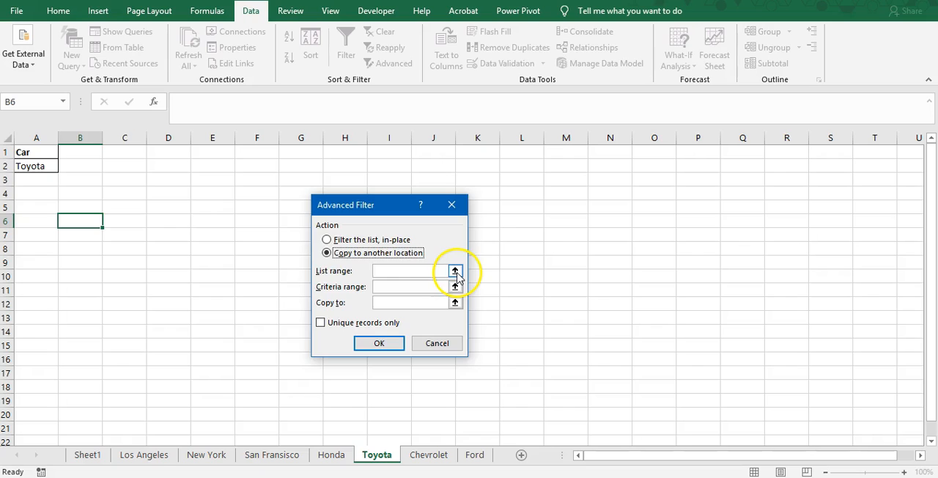
{"action": "left_click", "coordinate": [454, 272]}
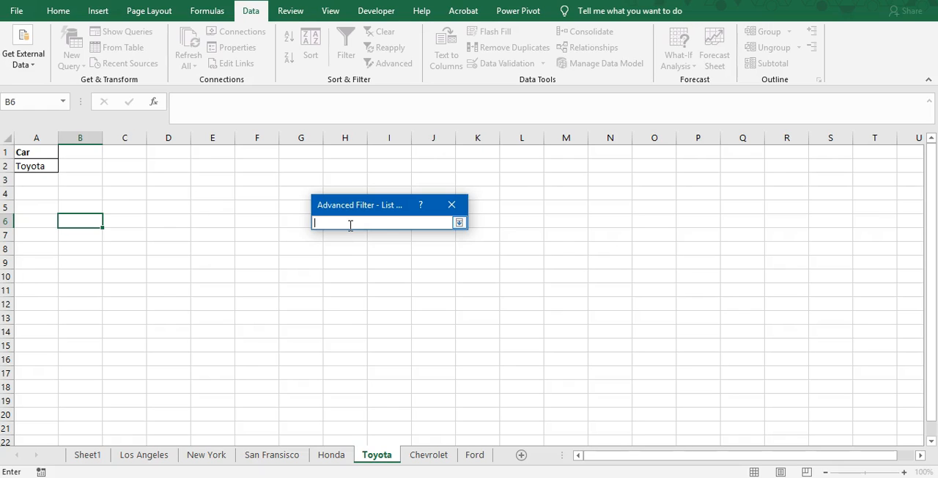
{"action": "left_click", "coordinate": [459, 222]}
Step: Set the criteria range to A1:A2 and the copy destination to B4 on the Toyota worksheet, and run the filter
{"action": "left_click", "coordinate": [460, 284]}
{"action": "left_click_drag", "start_coordinate": [31, 153], "coordinate": [33, 167]}
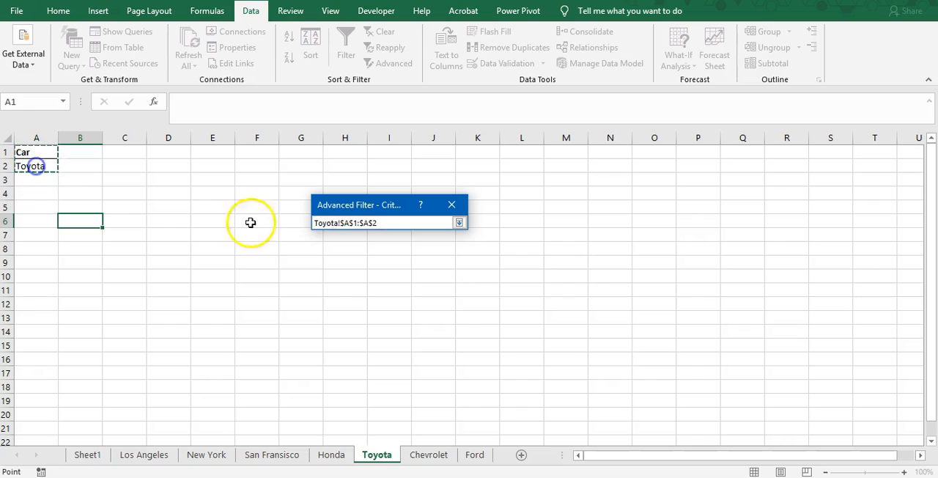
{"action": "left_click", "coordinate": [459, 223]}
{"action": "left_click", "coordinate": [456, 301]}
{"action": "left_click", "coordinate": [90, 192]}
{"action": "left_click", "coordinate": [459, 223]}
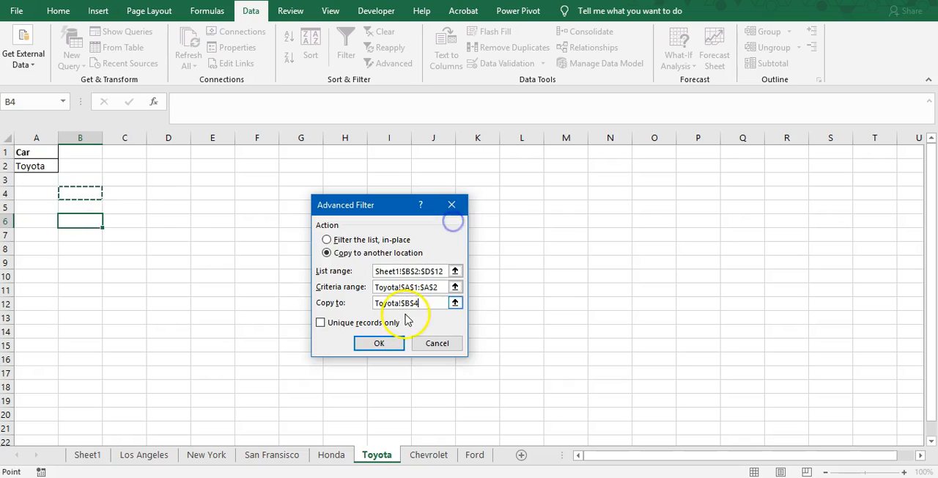
{"action": "left_click", "coordinate": [379, 343]}
Step: Fit the widths of columns B, C and D on the Toyota worksheet to their contents
{"action": "left_click_drag", "start_coordinate": [103, 140], "coordinate": [121, 140]}
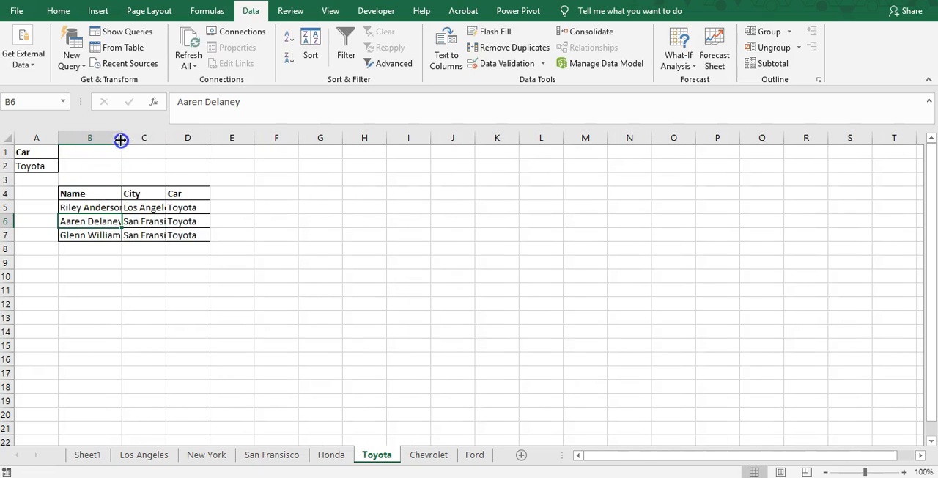
{"action": "double_click", "coordinate": [183, 138]}
{"action": "double_click", "coordinate": [245, 137]}
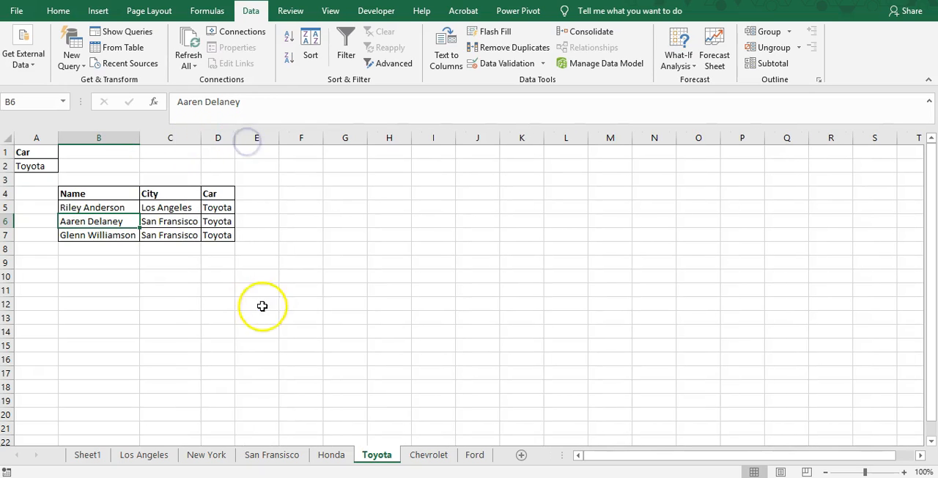
{"action": "left_click", "coordinate": [434, 412]}
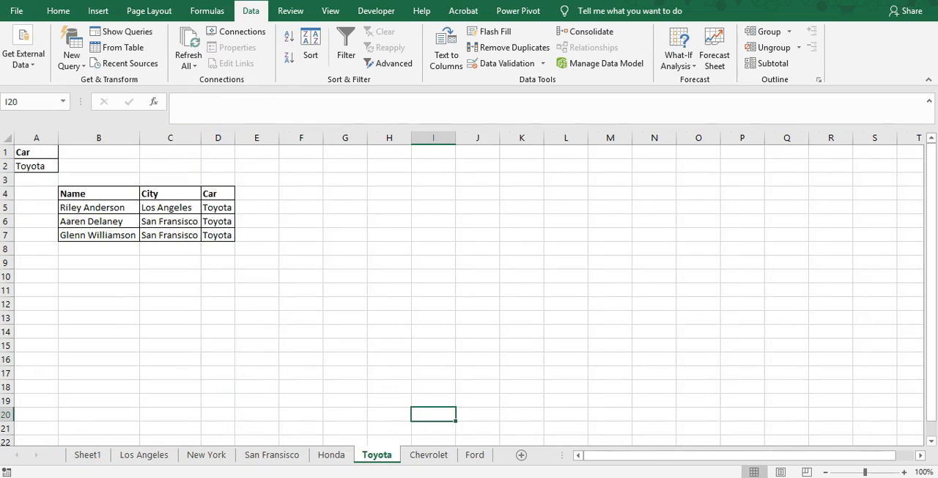
Step: Compare the source table on Sheet1 with the filtered records on the Los Angeles worksheet
{"action": "left_click", "coordinate": [87, 455]}
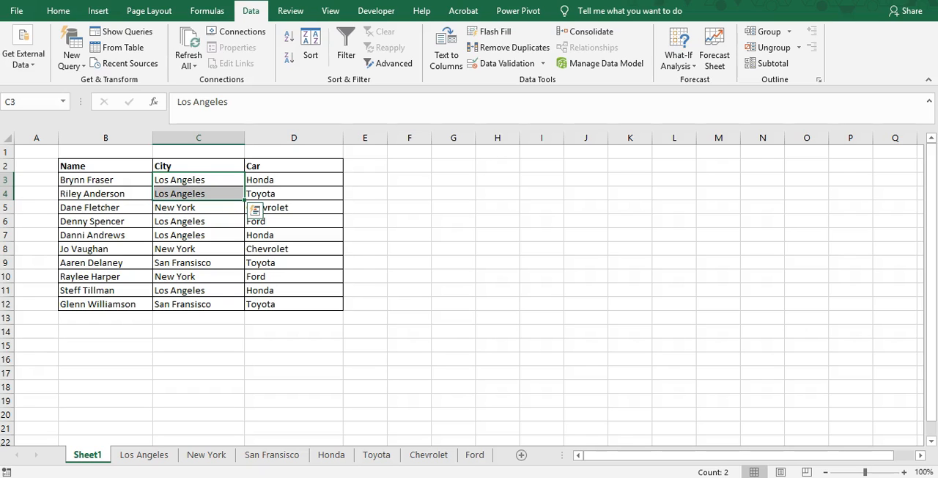
{"action": "left_click", "coordinate": [144, 458]}
{"action": "left_click", "coordinate": [191, 455]}
{"action": "left_click", "coordinate": [137, 460]}
{"action": "left_click", "coordinate": [86, 456]}
{"action": "left_click", "coordinate": [142, 457]}
{"action": "left_click", "coordinate": [100, 455]}
{"action": "left_click", "coordinate": [123, 460]}
{"action": "left_click", "coordinate": [88, 459]}
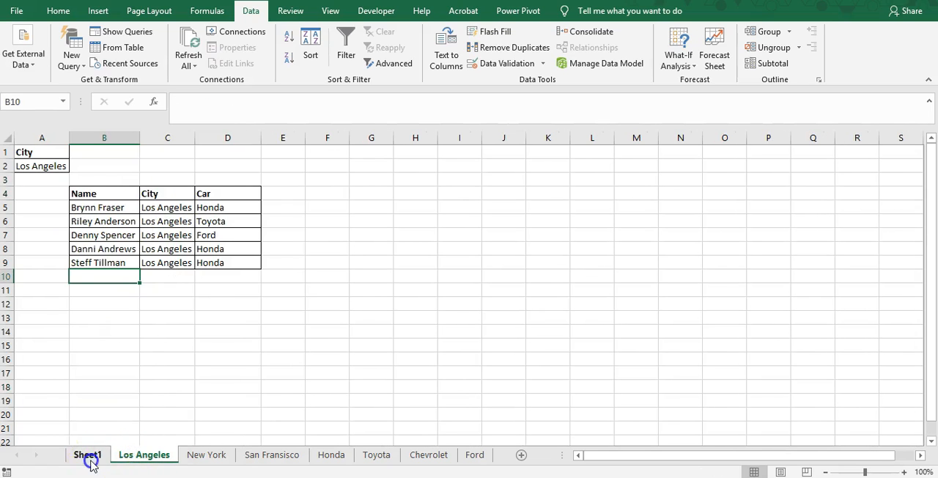
{"action": "left_click", "coordinate": [135, 460]}
{"action": "left_click", "coordinate": [106, 460]}
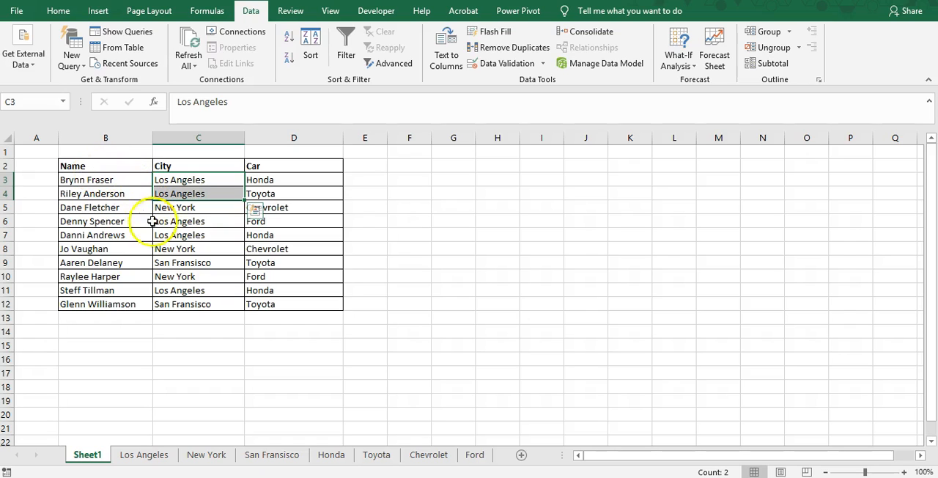
{"action": "left_click", "coordinate": [136, 381]}
Step: Create a copy of the Los Angeles worksheet in Book1, placed before the New York worksheet
{"action": "left_click", "coordinate": [147, 455]}
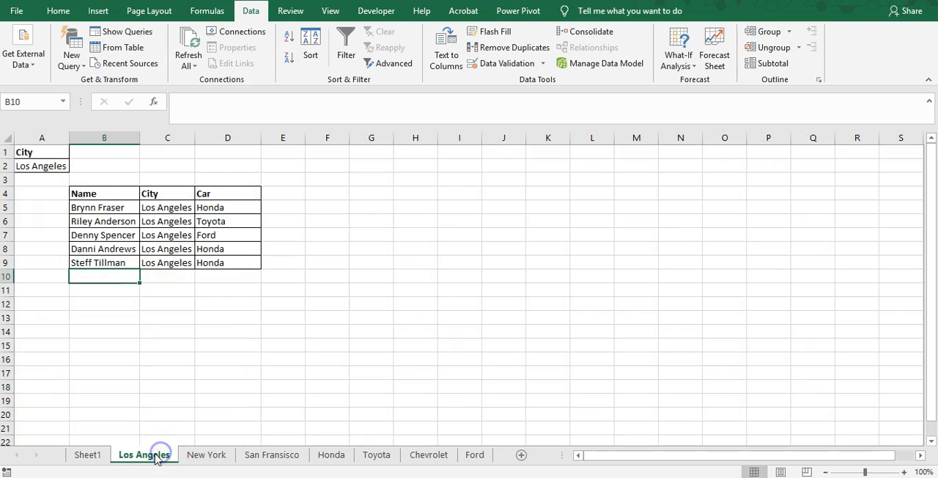
{"action": "right_click", "coordinate": [154, 455]}
{"action": "left_click", "coordinate": [219, 341]}
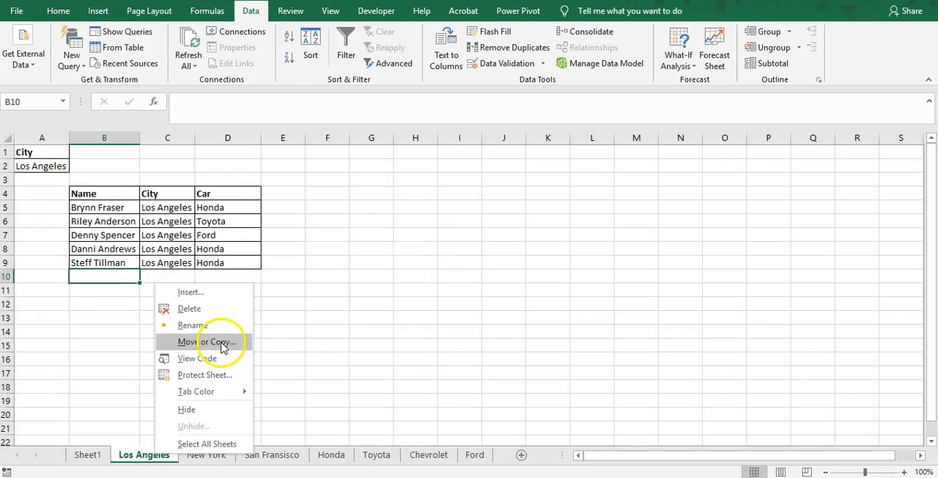
{"action": "left_click", "coordinate": [132, 393]}
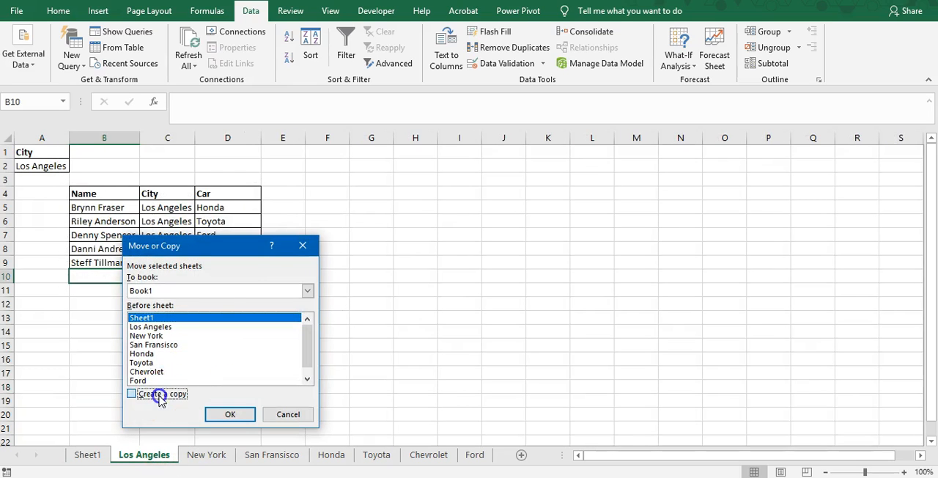
{"action": "left_click", "coordinate": [150, 335]}
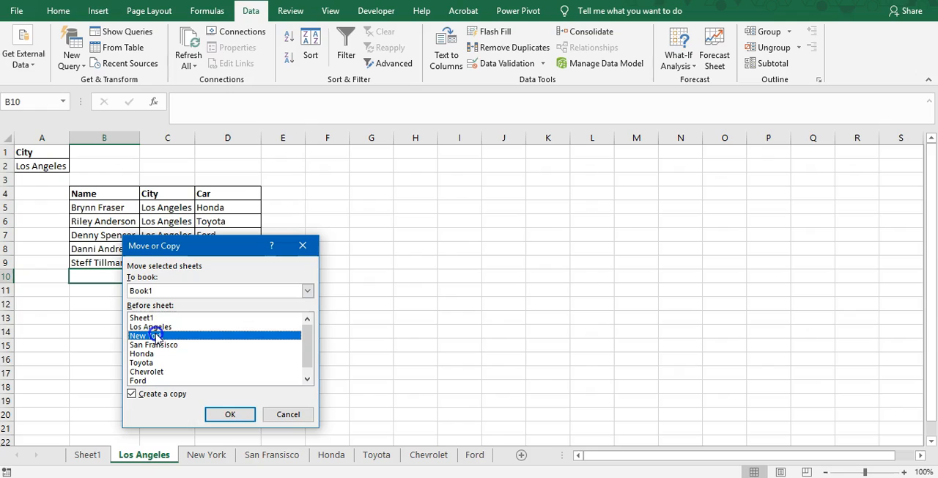
{"action": "left_click", "coordinate": [229, 414]}
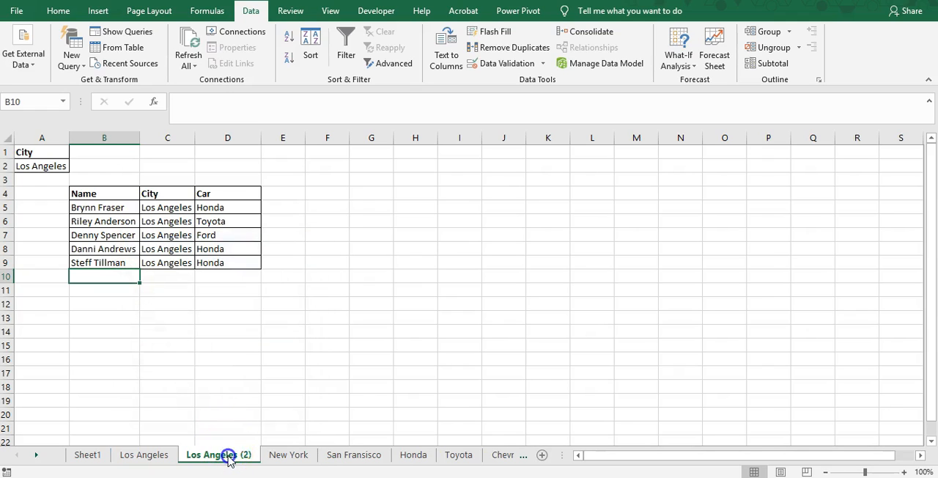
Step: Rename the copied Los Angeles worksheet as Los Angeles-Honda
{"action": "double_click", "coordinate": [228, 455]}
{"action": "key", "text": "End"}
{"action": "key", "text": "BackSpace"}
{"action": "key", "text": "BackSpace"}
{"action": "key", "text": "BackSpace"}
{"action": "type", "text": "-Honda"}
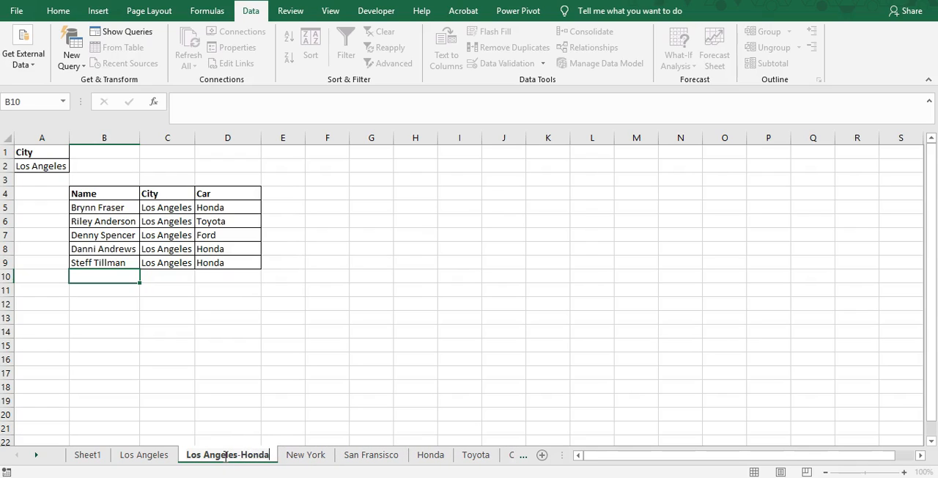
{"action": "key", "text": "Return"}
Step: Delete rows 4 to 9 holding the filtered records on the Los Angeles-Honda worksheet
{"action": "left_click", "coordinate": [249, 358]}
{"action": "left_click", "coordinate": [122, 305]}
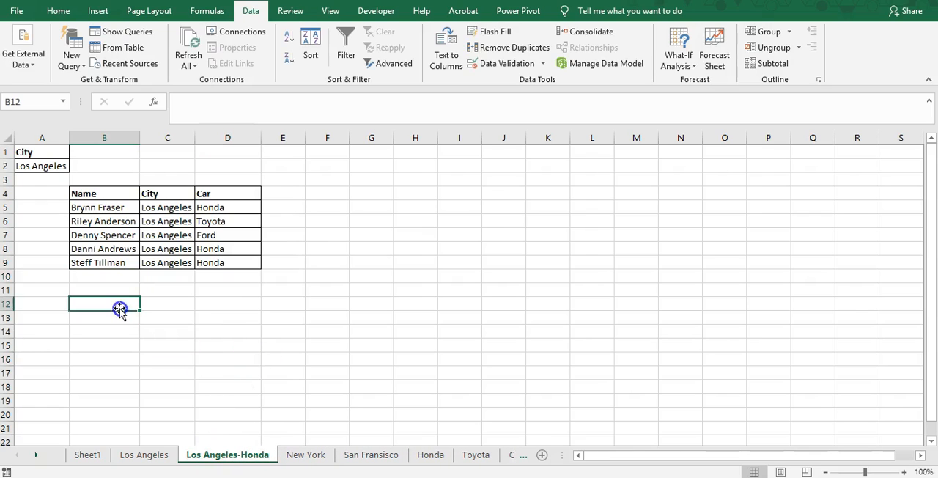
{"action": "left_click", "coordinate": [130, 287]}
{"action": "left_click_drag", "start_coordinate": [7, 194], "coordinate": [17, 265]}
{"action": "right_click", "coordinate": [17, 265]}
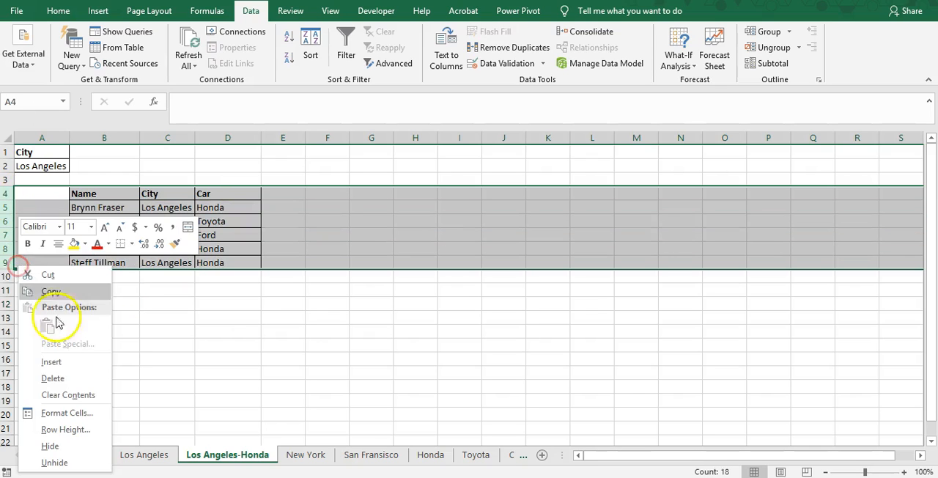
{"action": "left_click", "coordinate": [71, 377]}
{"action": "left_click", "coordinate": [138, 361]}
Step: Copy the City criteria cells A1:A2 into B1:B2 on the Los Angeles-Honda worksheet
{"action": "left_click_drag", "start_coordinate": [44, 152], "coordinate": [48, 164]}
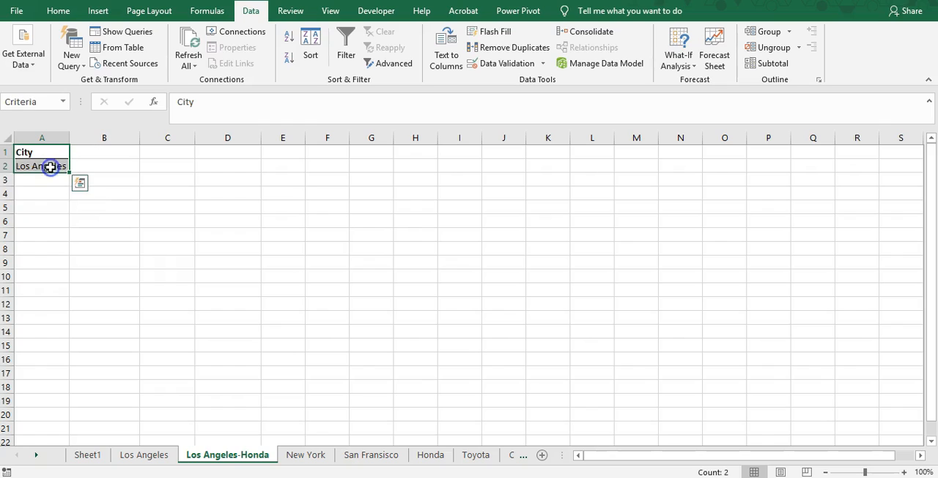
{"action": "key", "text": "ctrl+c"}
{"action": "key", "text": "Right"}
{"action": "key", "text": "ctrl+v"}
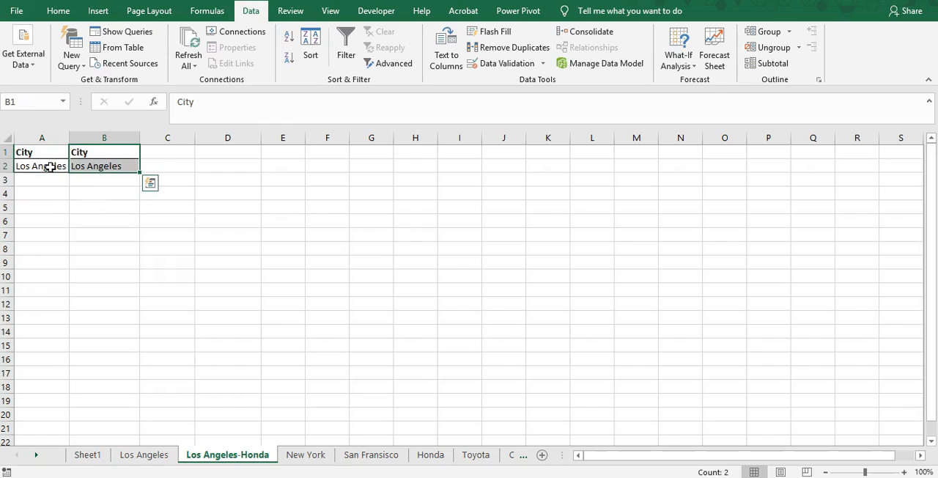
Step: Change the copied criteria in B1:B2 on the Los Angeles-Honda worksheet to the header Car and the value Honda
{"action": "key", "text": "Left"}
{"action": "key", "text": "Right"}
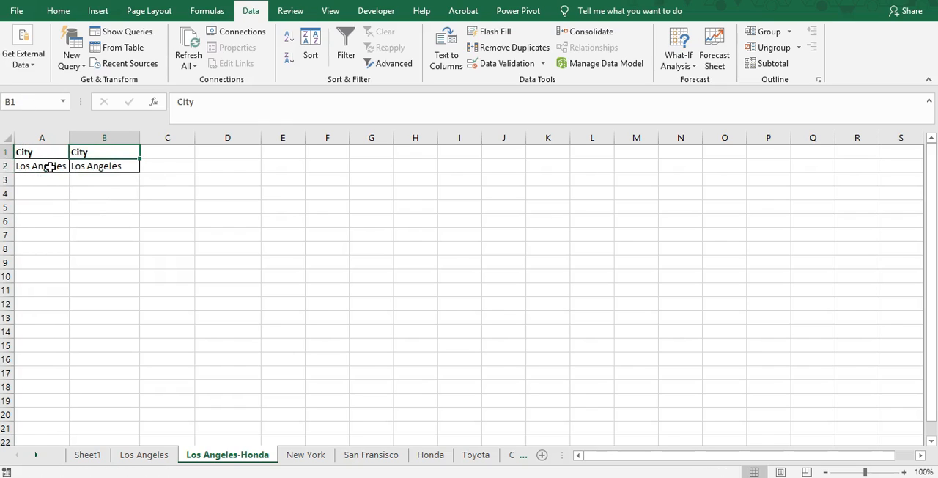
{"action": "type", "text": "Car"}
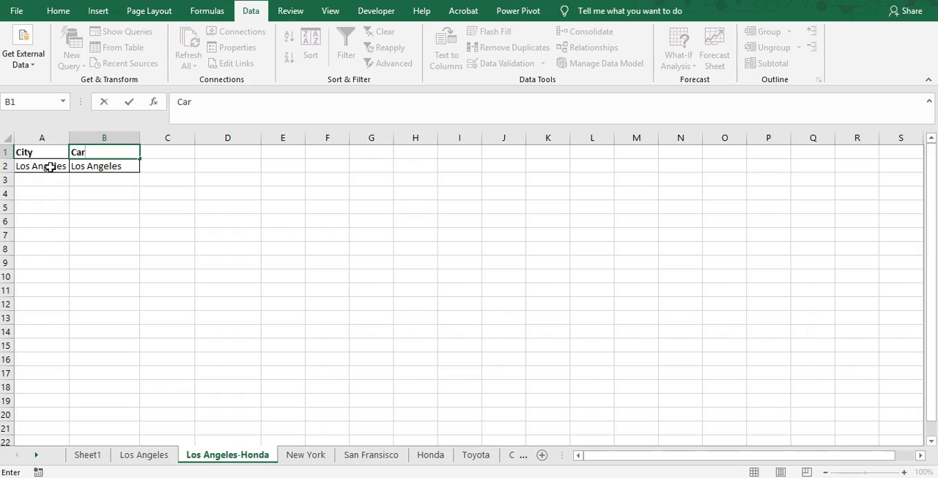
{"action": "key", "text": "Return"}
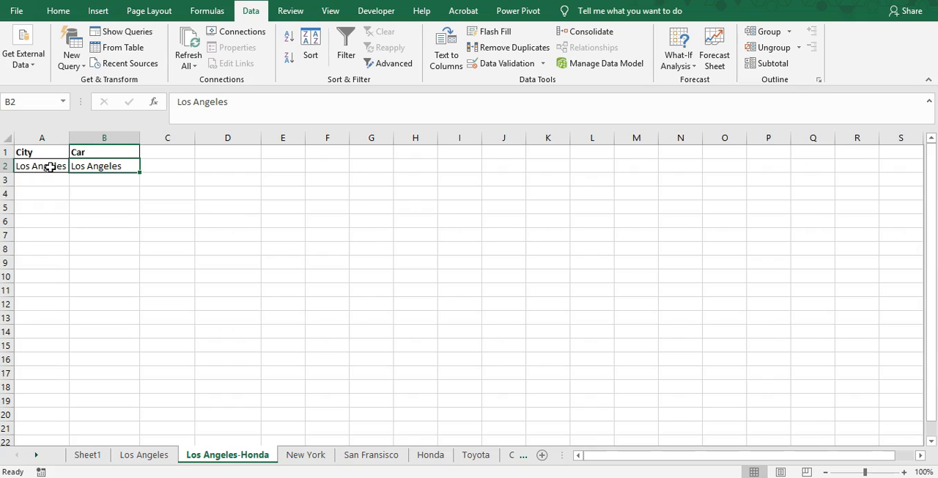
{"action": "type", "text": "Honda"}
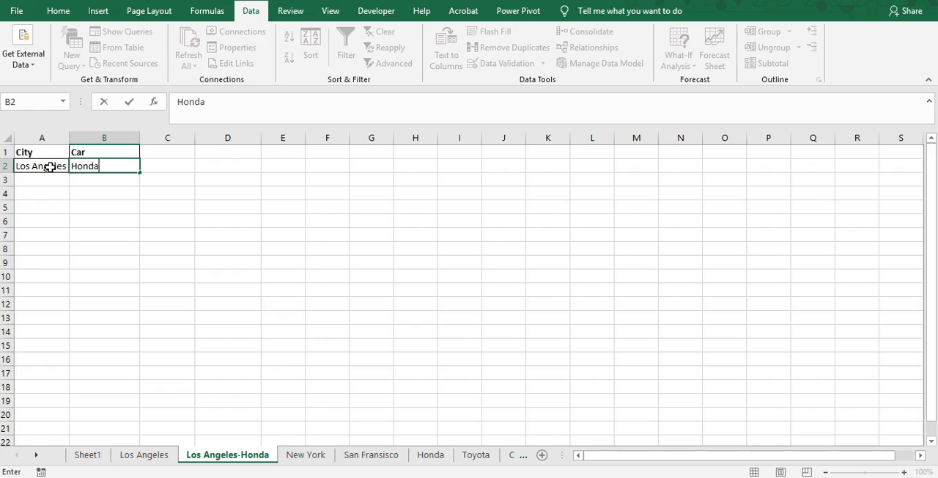
{"action": "key", "text": "Return"}
{"action": "left_click", "coordinate": [50, 167]}
{"action": "key", "text": "Up"}
{"action": "key", "text": "ctrl+a"}
{"action": "key", "text": "Right"}
{"action": "key", "text": "Left"}
{"action": "key", "text": "Down"}
{"action": "key", "text": "shift+Up"}
{"action": "key", "text": "shift+Right"}
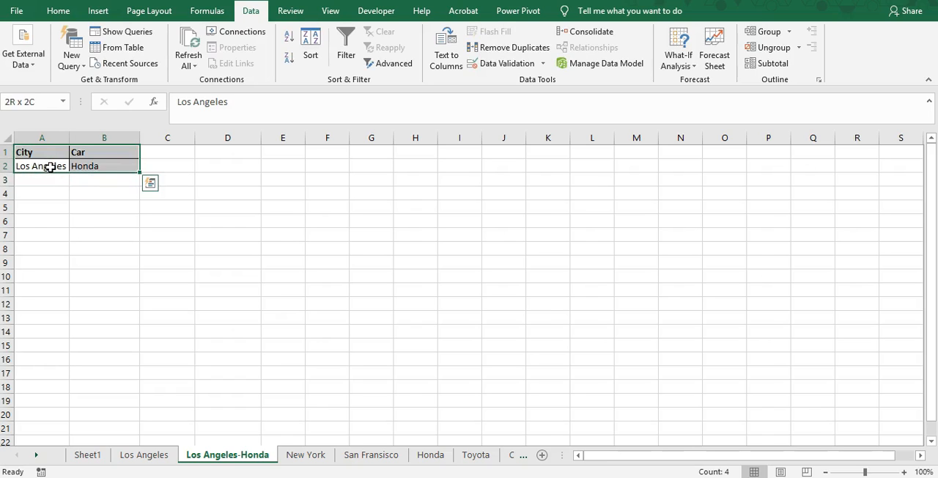
{"action": "key", "text": "Down"}
{"action": "key", "text": "Down"}
{"action": "key", "text": "Down"}
{"action": "key", "text": "Right"}
{"action": "key", "text": "Up"}
{"action": "key", "text": "Right"}
{"action": "key", "text": "Left"}
{"action": "key", "text": "Down"}
{"action": "key", "text": "Down"}
{"action": "key", "text": "Up"}
{"action": "key", "text": "Up"}
{"action": "key", "text": "Down"}
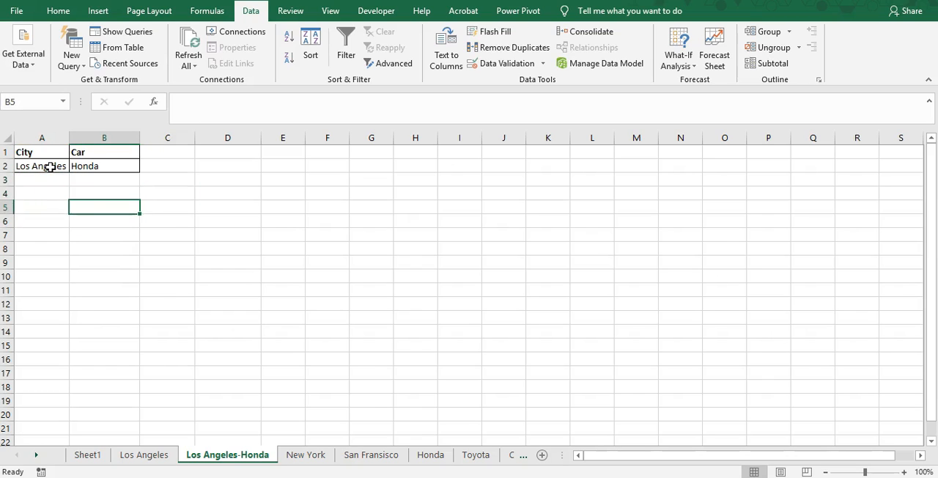
{"action": "key", "text": "Right"}
{"action": "key", "text": "Left"}
{"action": "key", "text": "Right"}
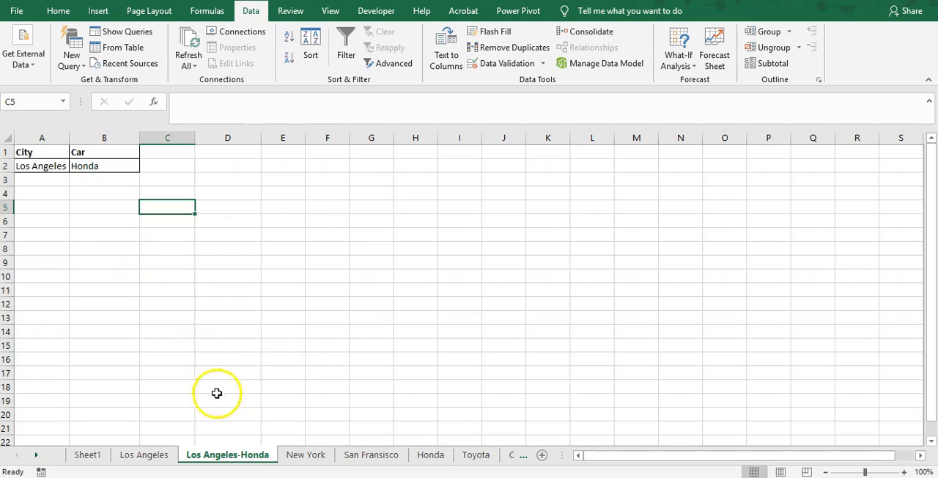
{"action": "left_click", "coordinate": [88, 455]}
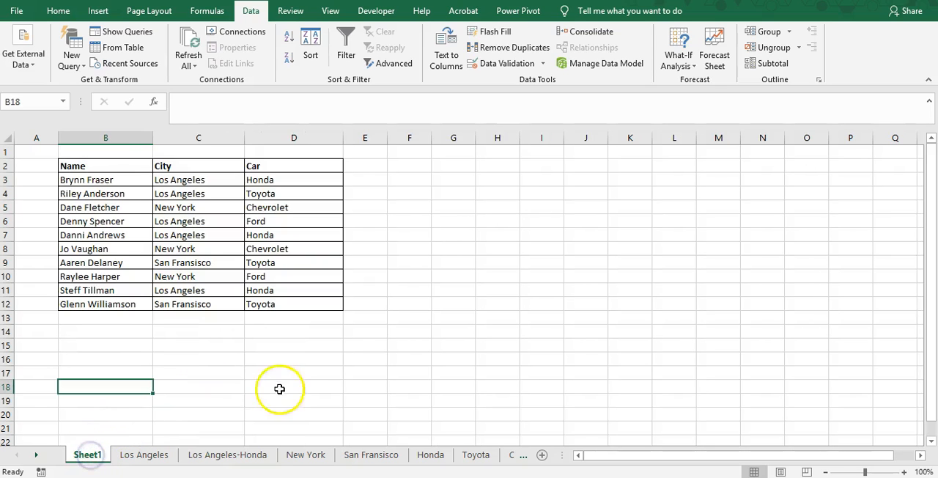
Step: Start an Advanced Filter from cell C5 of the Los Angeles-Honda worksheet, set to copy to another location, and clear its old criteria range
{"action": "left_click", "coordinate": [241, 452]}
{"action": "left_click", "coordinate": [179, 194]}
{"action": "left_click", "coordinate": [180, 207]}
{"action": "left_click", "coordinate": [409, 66]}
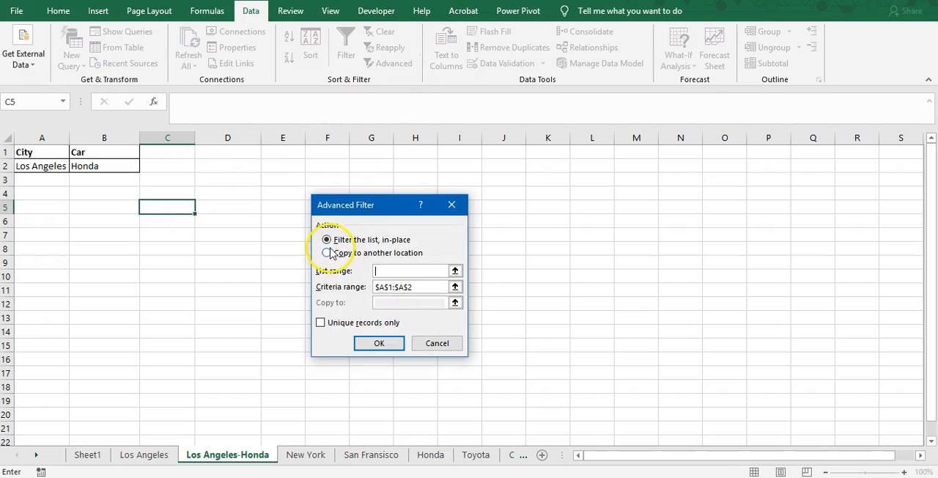
{"action": "left_click", "coordinate": [327, 252]}
{"action": "left_click_drag", "start_coordinate": [418, 286], "coordinate": [362, 287]}
{"action": "key", "text": "BackSpace"}
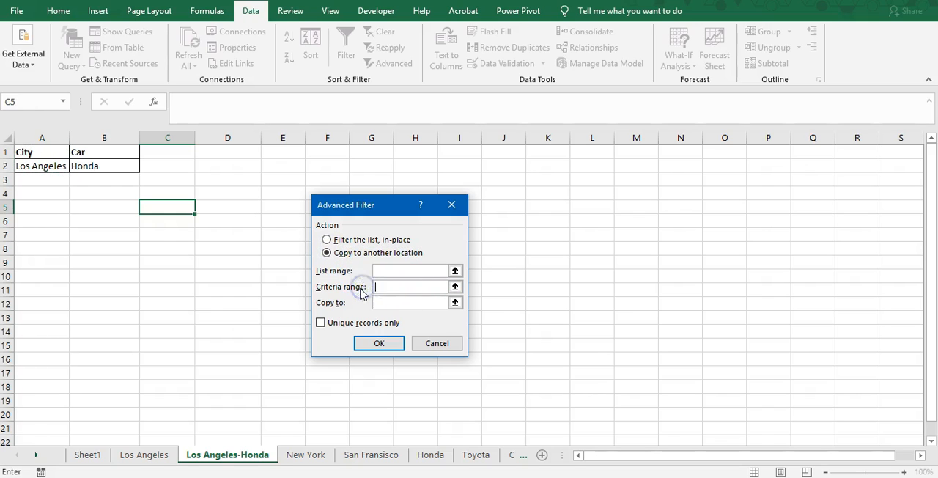
Step: Set the Advanced Filter list range to the Name/City/Car table in Sheet1, cells B2:D12
{"action": "left_click", "coordinate": [383, 271]}
{"action": "left_click", "coordinate": [455, 270]}
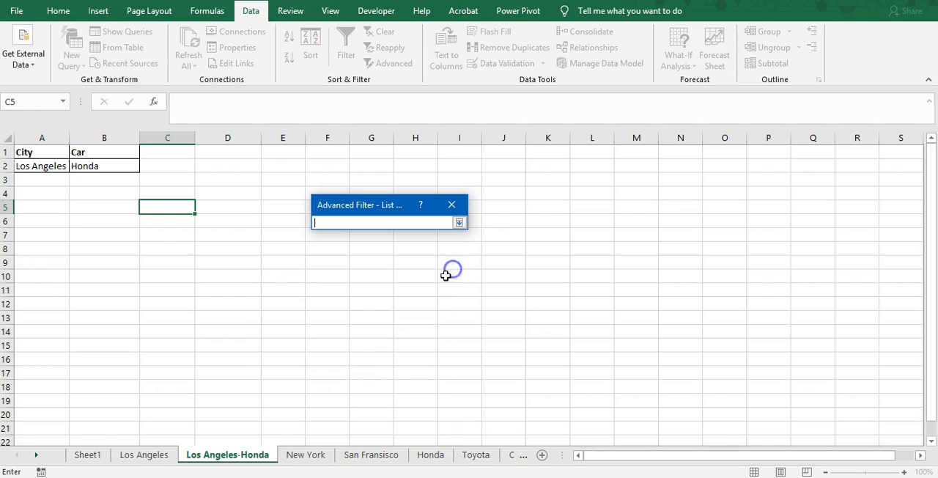
{"action": "left_click", "coordinate": [86, 456]}
{"action": "left_click_drag", "start_coordinate": [94, 169], "coordinate": [308, 310]}
{"action": "left_click", "coordinate": [460, 222]}
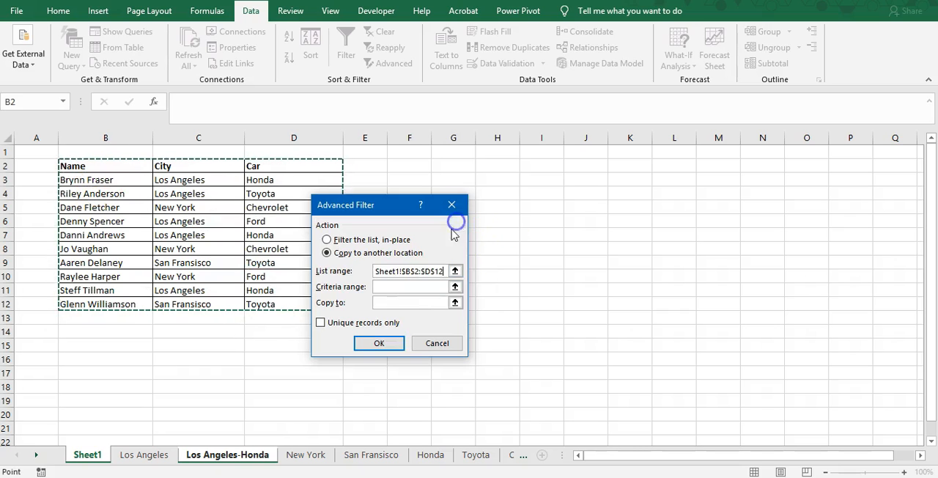
Step: Set the Advanced Filter criteria range to the City and Car criteria in A1:B2 of the Los Angeles-Honda worksheet
{"action": "left_click", "coordinate": [455, 287]}
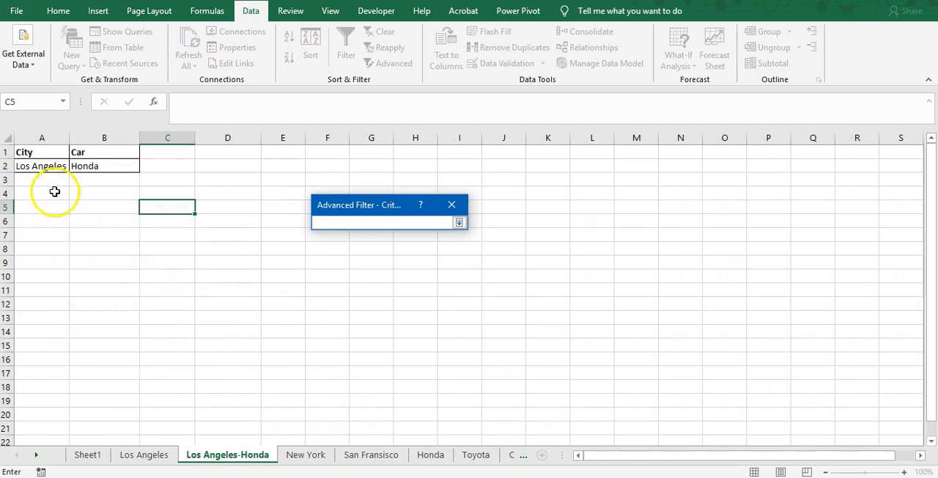
{"action": "left_click_drag", "start_coordinate": [42, 150], "coordinate": [98, 166]}
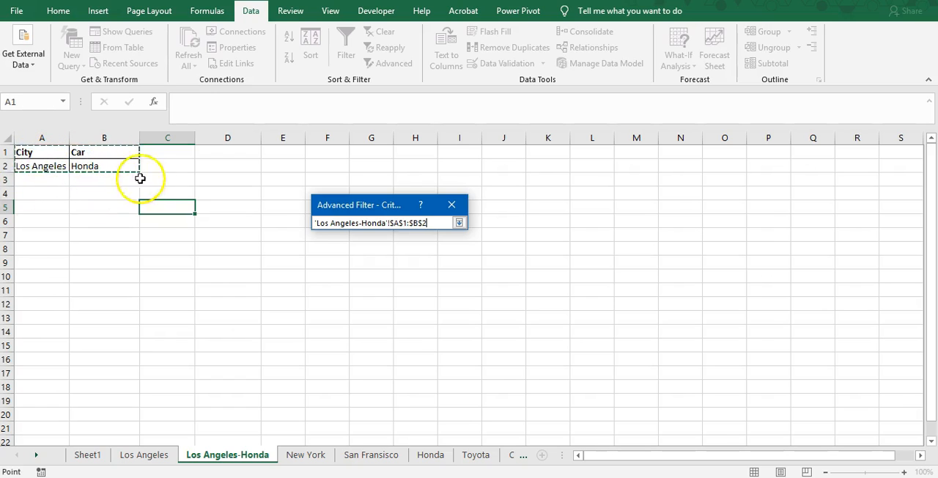
{"action": "left_click", "coordinate": [459, 222]}
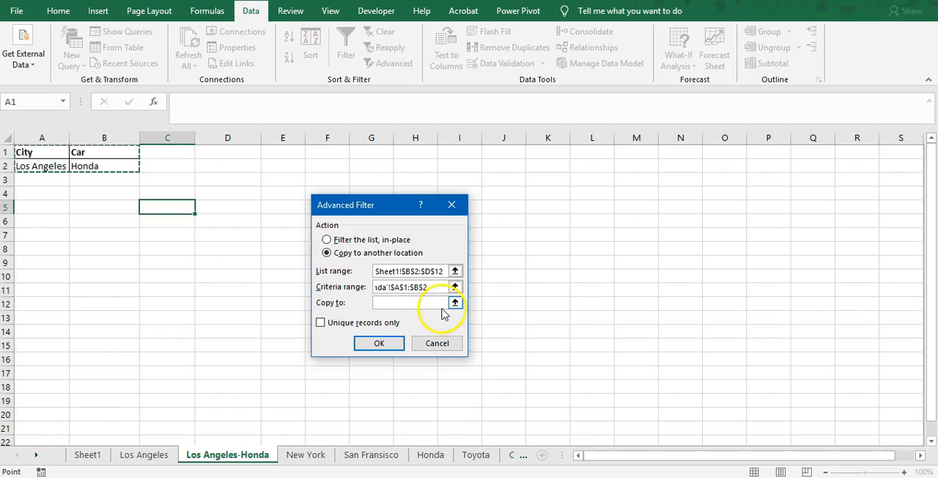
Step: Run the filter with C5 of the Los Angeles-Honda worksheet as the copy destination, and widen column C to fit the names
{"action": "left_click", "coordinate": [454, 302]}
{"action": "left_click", "coordinate": [165, 205]}
{"action": "left_click", "coordinate": [459, 222]}
{"action": "left_click", "coordinate": [379, 343]}
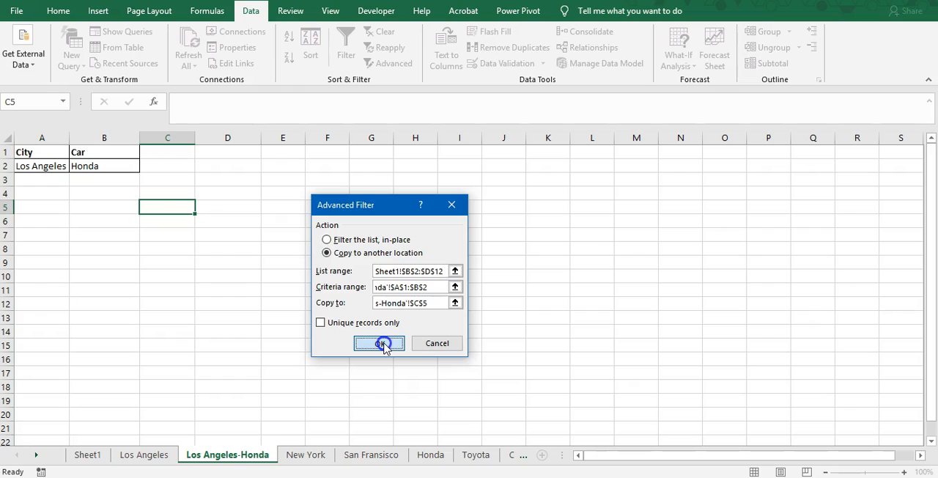
{"action": "left_click_drag", "start_coordinate": [192, 136], "coordinate": [230, 139]}
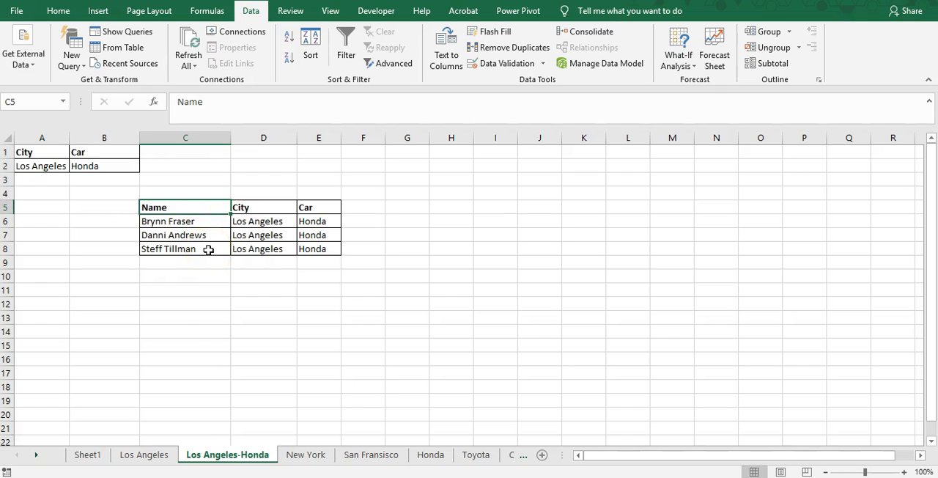
Step: Compare the filtered records on the Los Angeles-Honda worksheet with the Los Angeles Honda rows of the Sheet1 table
{"action": "left_click_drag", "start_coordinate": [263, 249], "coordinate": [313, 253]}
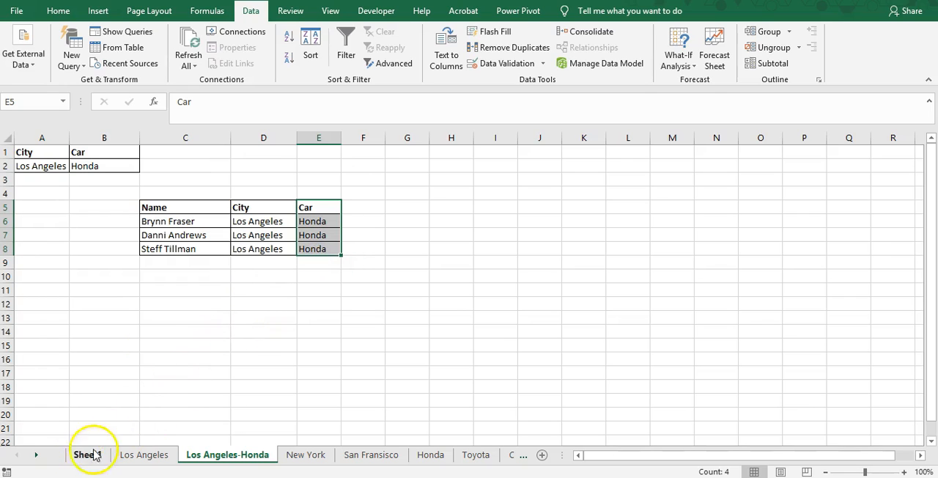
{"action": "left_click", "coordinate": [183, 220]}
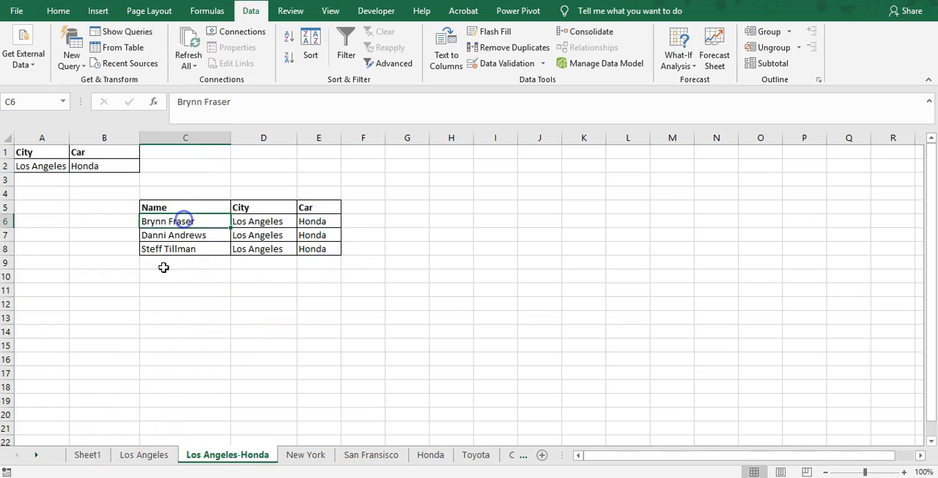
{"action": "left_click", "coordinate": [87, 454]}
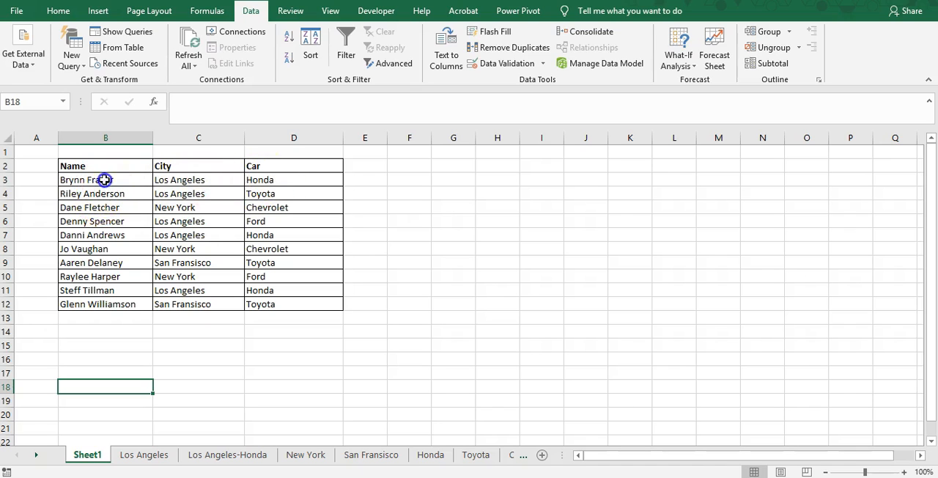
{"action": "left_click_drag", "start_coordinate": [92, 181], "coordinate": [271, 181]}
{"action": "left_click_drag", "start_coordinate": [110, 235], "coordinate": [272, 243]}
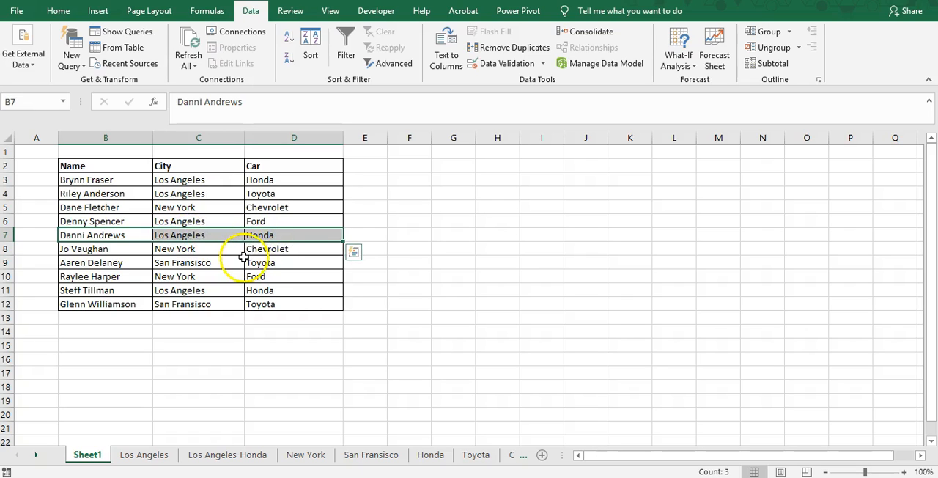
{"action": "left_click_drag", "start_coordinate": [86, 289], "coordinate": [311, 293]}
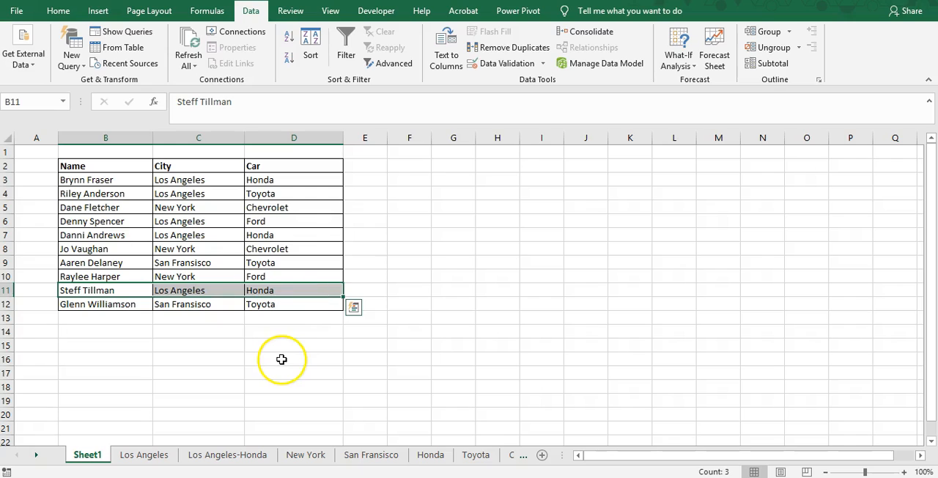
{"action": "left_click", "coordinate": [281, 359]}
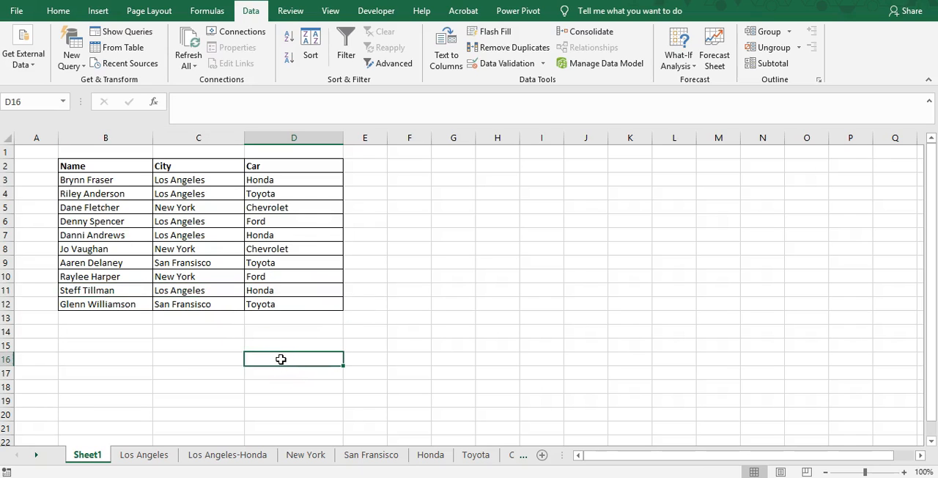